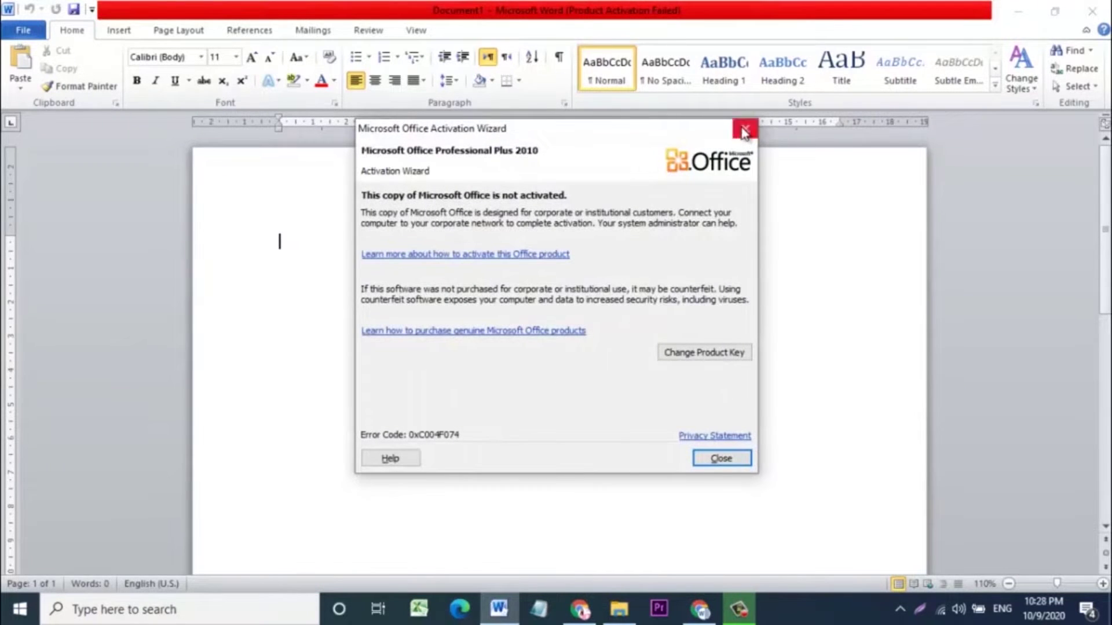
# Close the Activation Wizard notice so the blank Document1 is usable
pyautogui.click(744, 130)
# Draw a 5.75 cm blue circle with the Oval shape
pyautogui.click(137, 35)
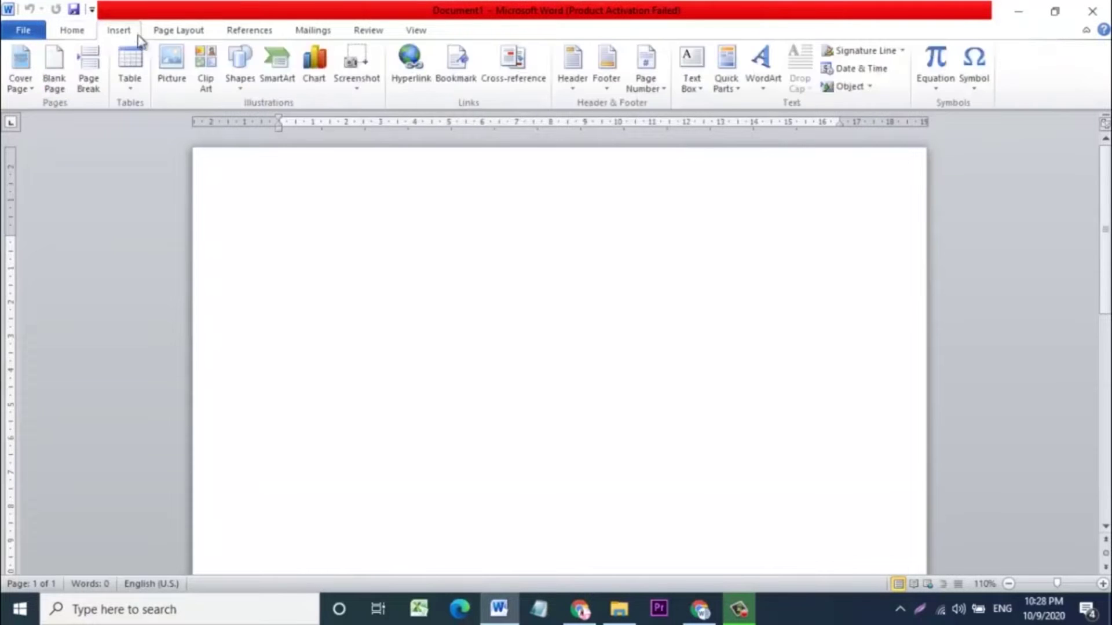
pyautogui.click(256, 75)
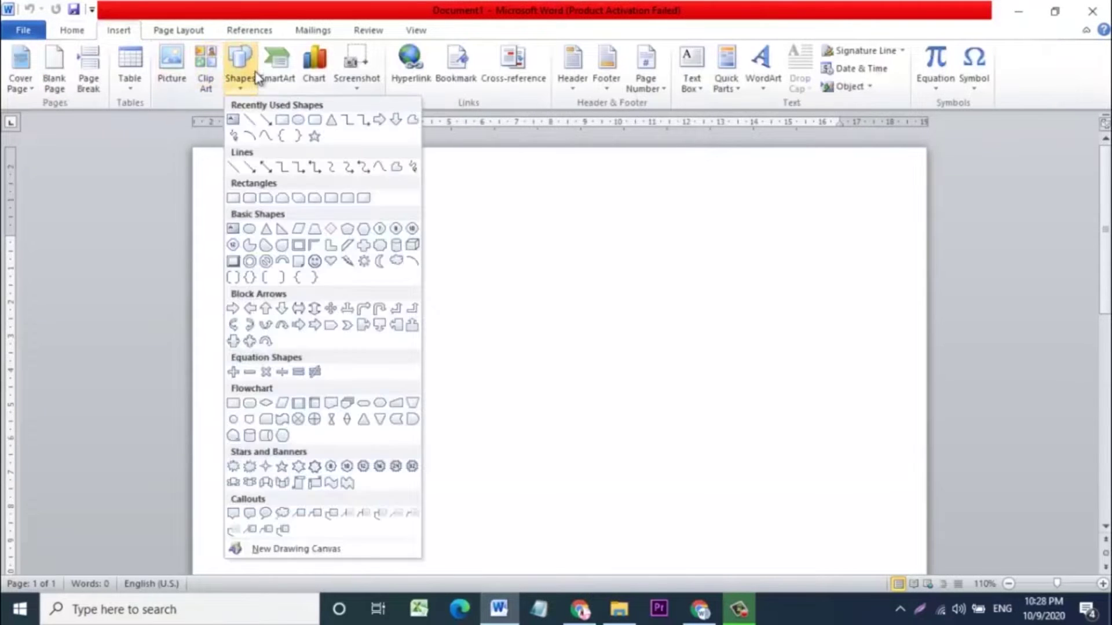
pyautogui.click(250, 229)
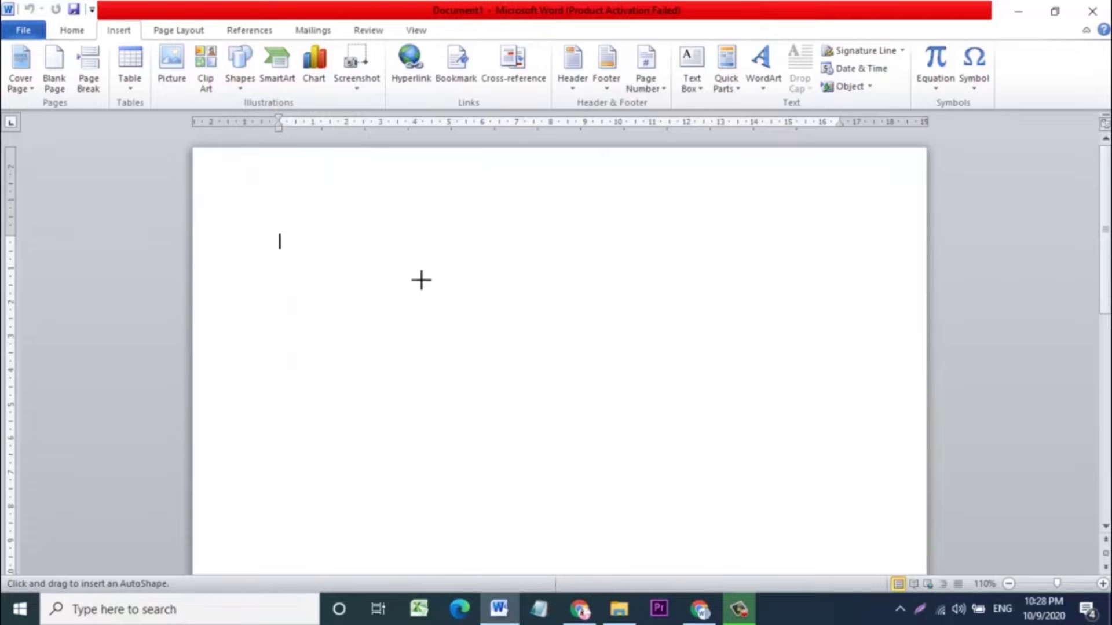
pyautogui.moveTo(425, 283); pyautogui.dragTo(617, 476)
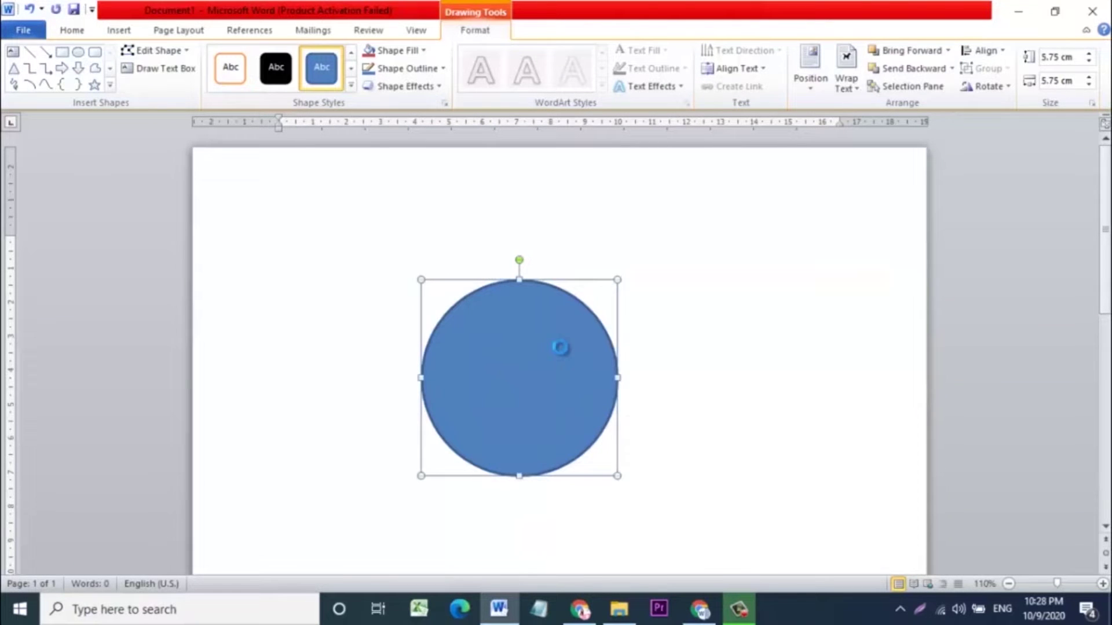
# Paste a copy of the circle, move it to the right and shrink it to 4.67 cm
pyautogui.hotkey('ctrl', 'v')
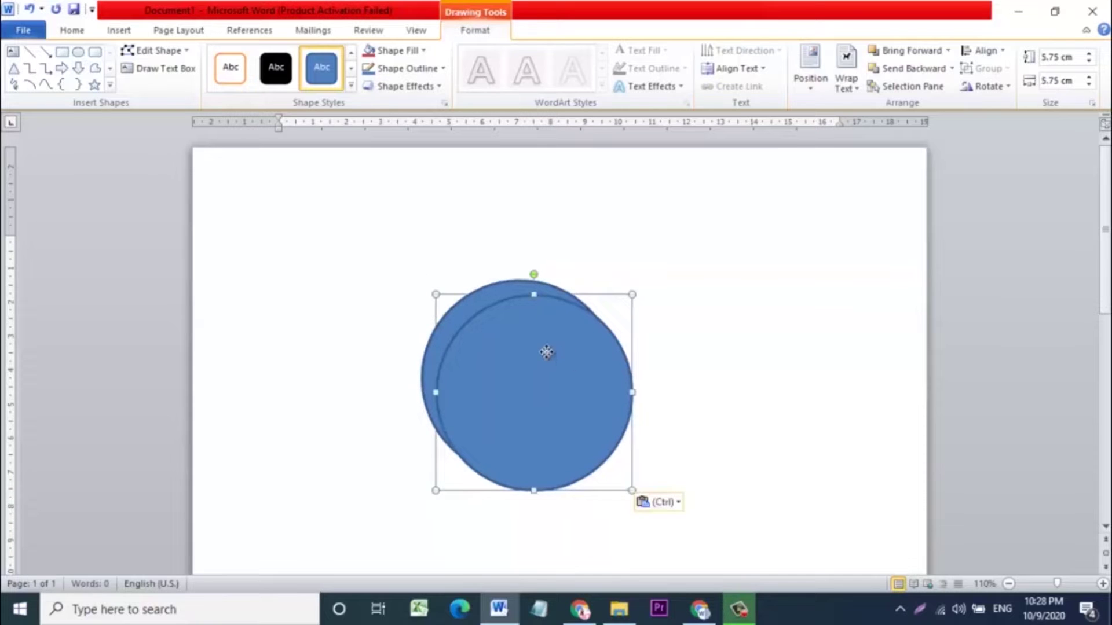
pyautogui.moveTo(564, 353)
pyautogui.mouseDown()
pyautogui.moveTo(636, 338)
pyautogui.moveTo(749, 347)
pyautogui.mouseUp()
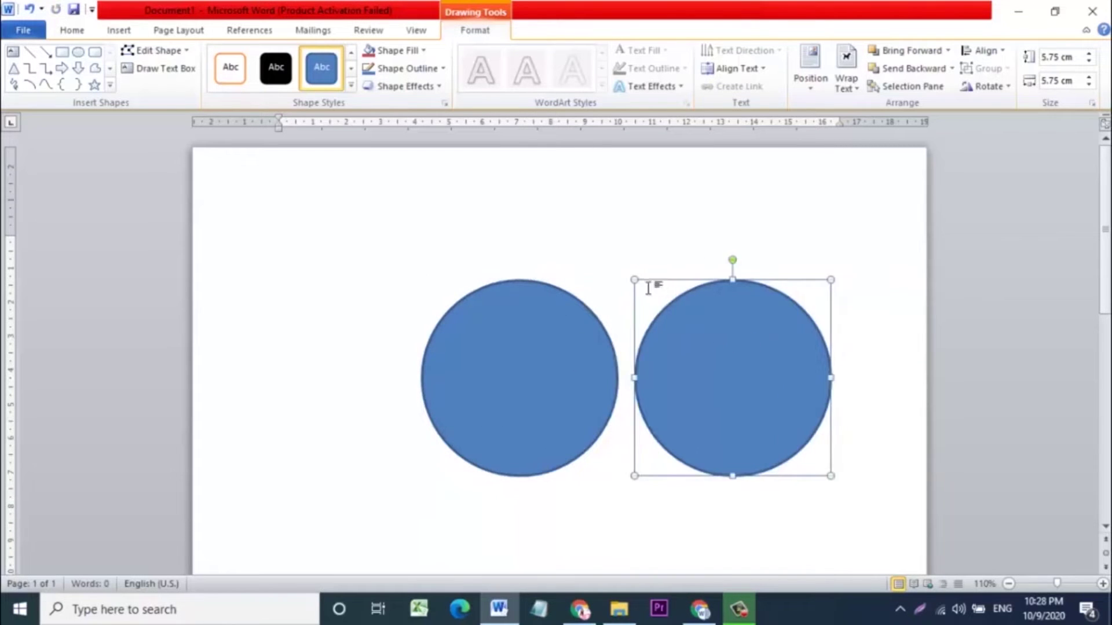
pyautogui.moveTo(634, 280); pyautogui.dragTo(670, 316)
pyautogui.hotkey('ctrl', 'z')
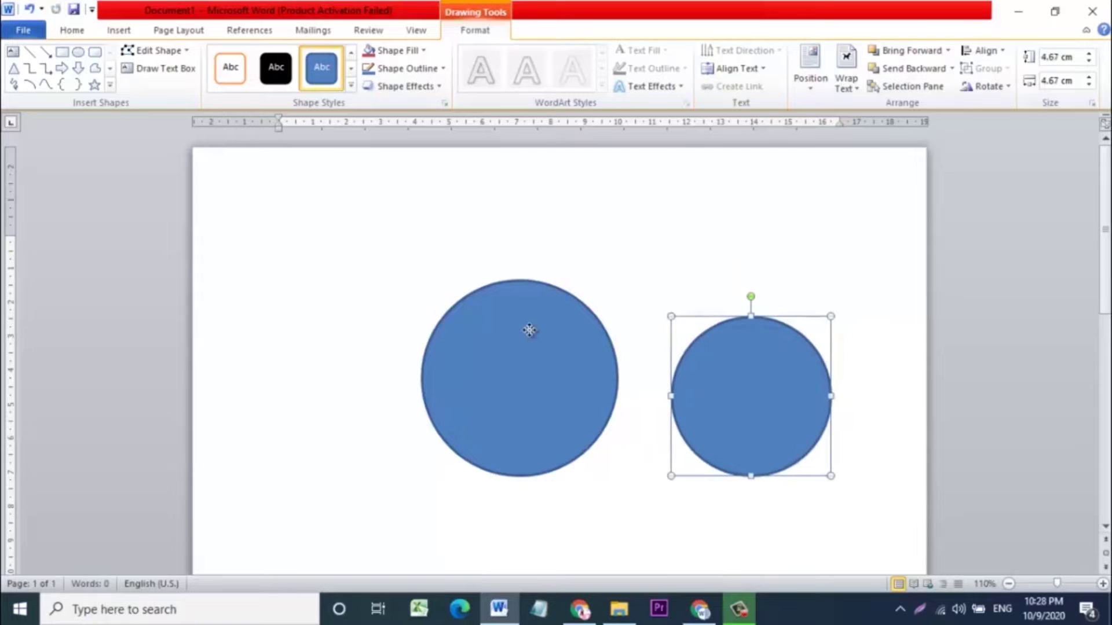
# Give the left circle No Fill and a black outline
pyautogui.click(529, 331)
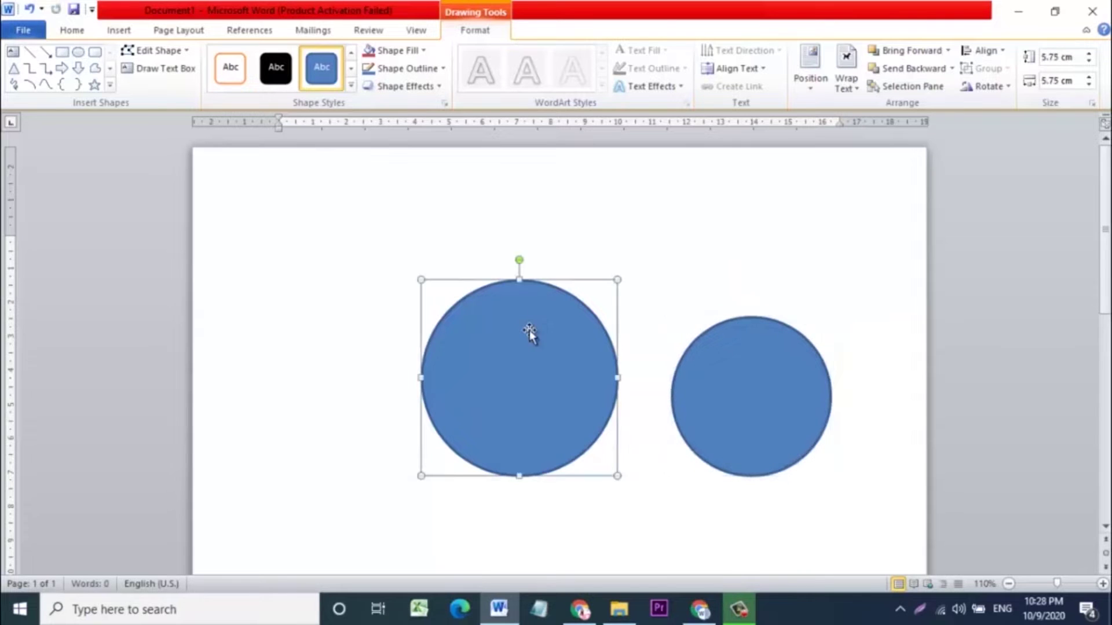
pyautogui.click(424, 51)
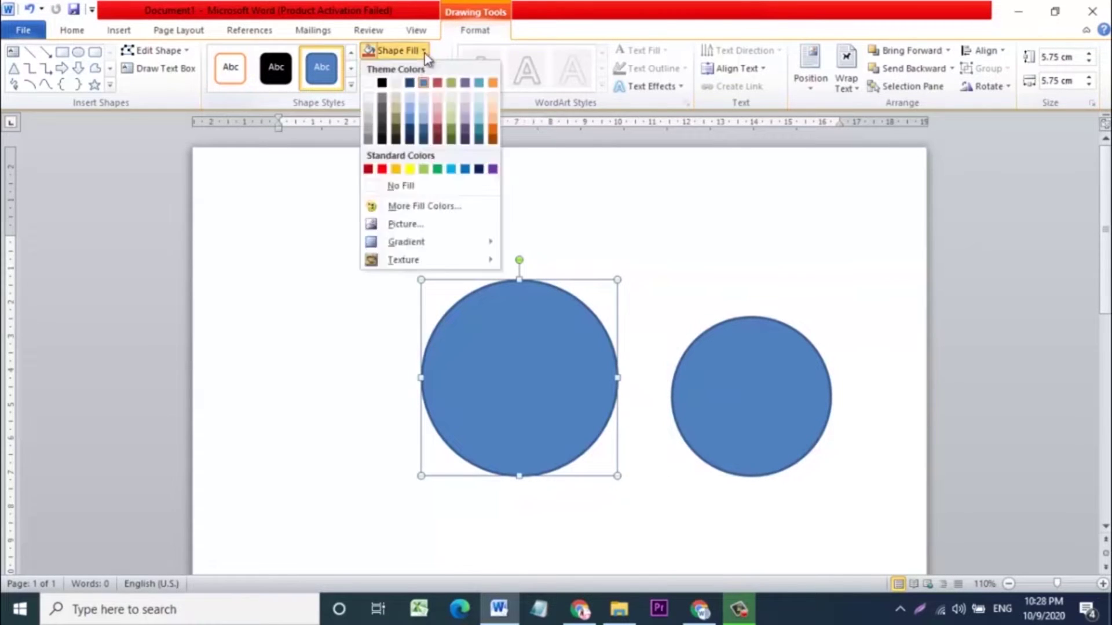
pyautogui.click(370, 186)
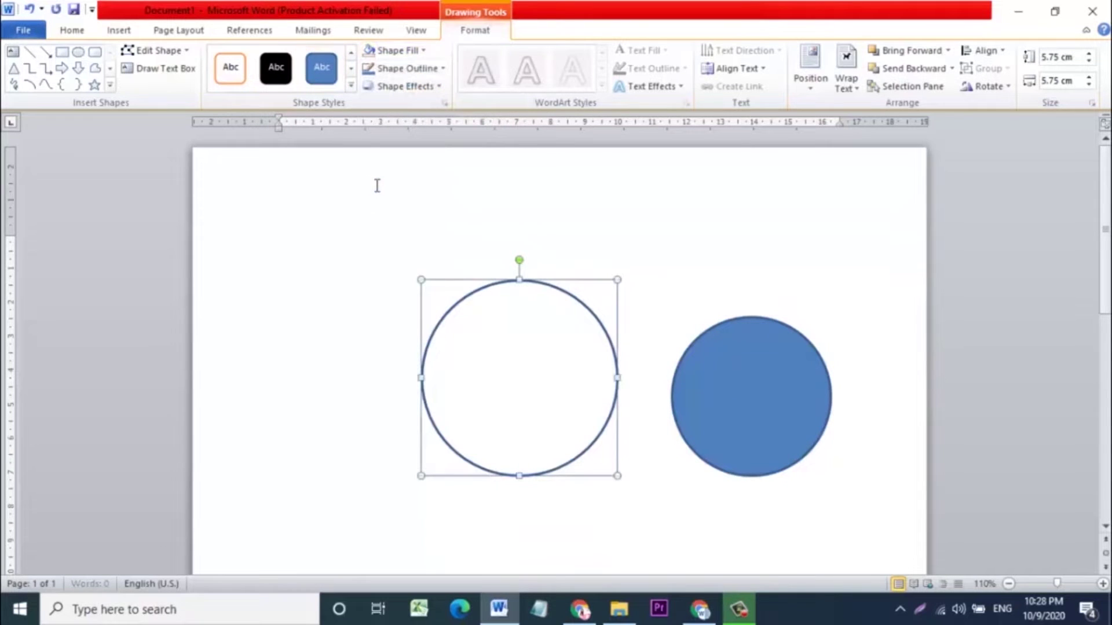
pyautogui.click(444, 69)
pyautogui.click(387, 102)
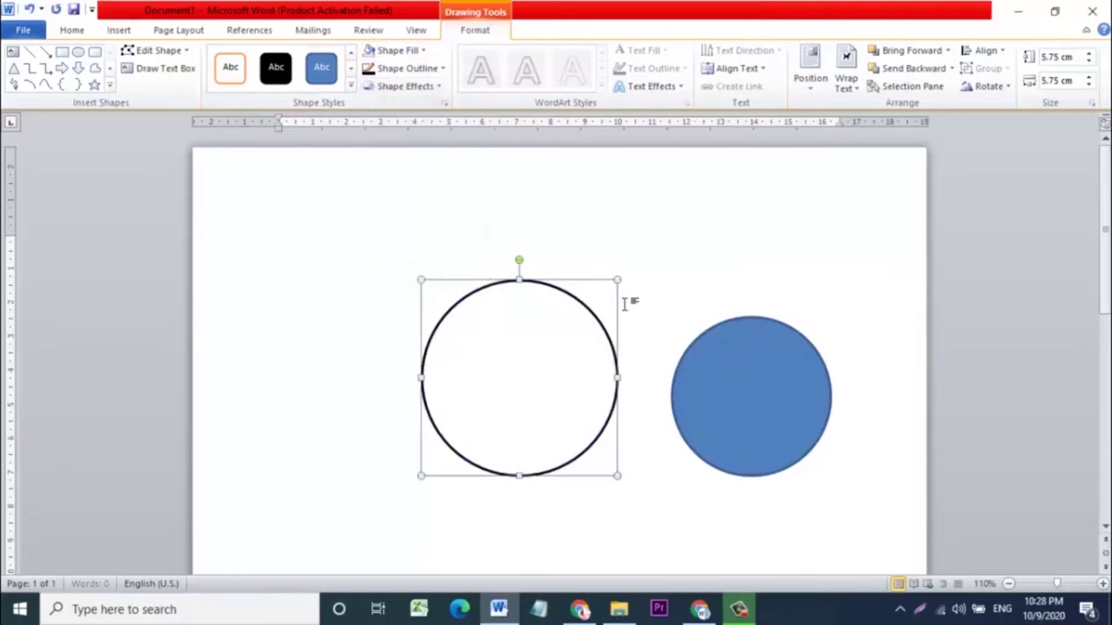
# Give the right circle No Fill and a black outline
pyautogui.click(690, 333)
pyautogui.click(392, 53)
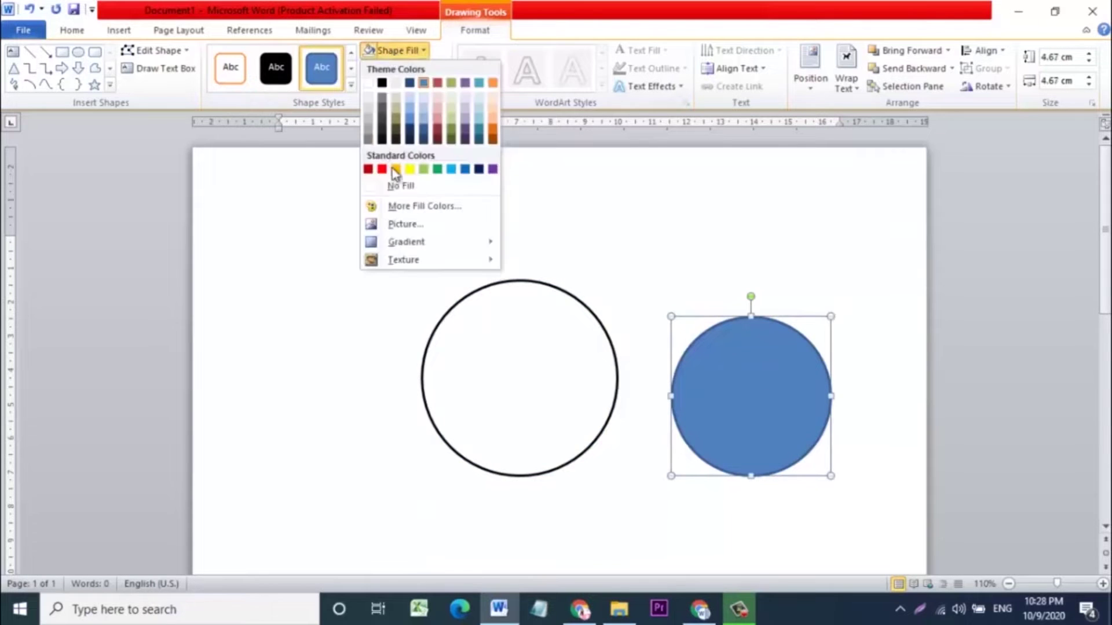
pyautogui.click(404, 193)
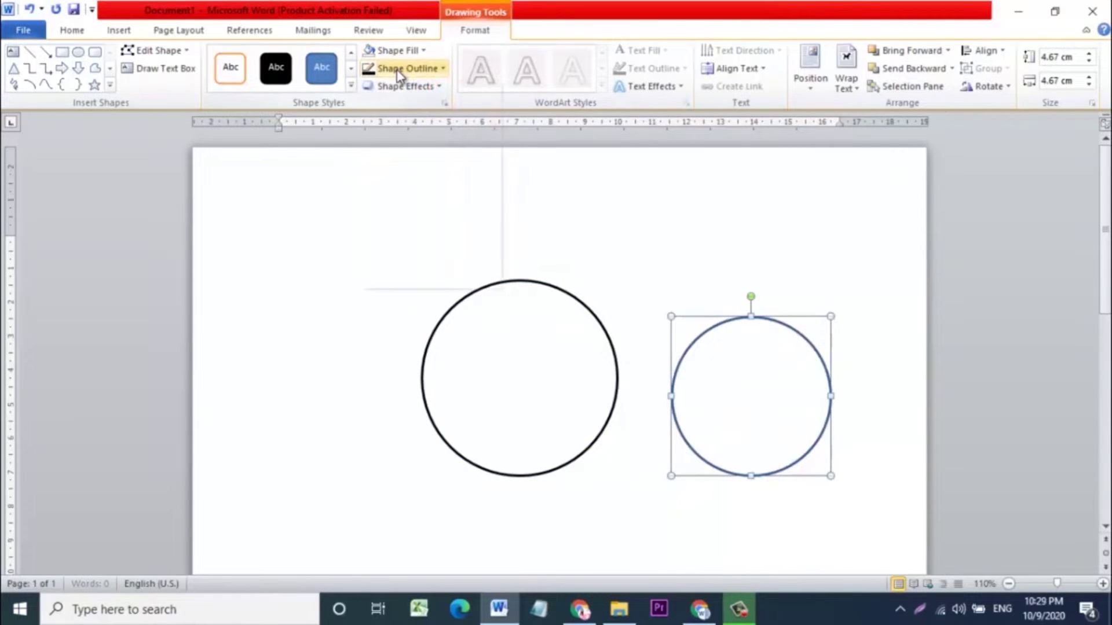
pyautogui.click(399, 68)
pyautogui.click(382, 102)
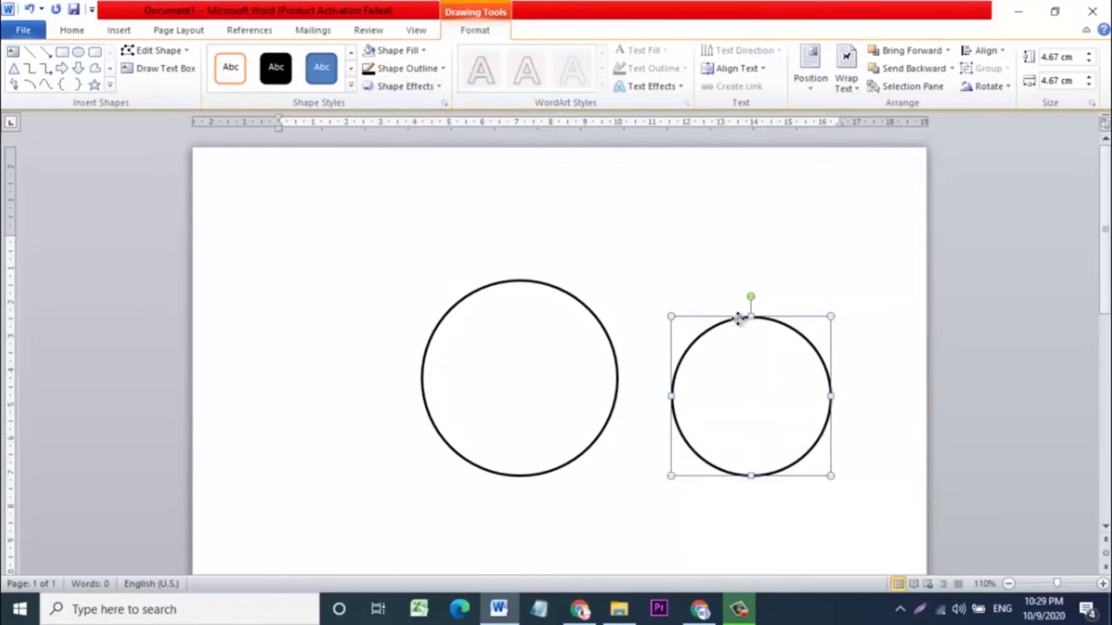
# Move the small circle into the large one, resize it to about 4.33 × 4.07 cm and centre it
pyautogui.moveTo(738, 318); pyautogui.dragTo(506, 301)
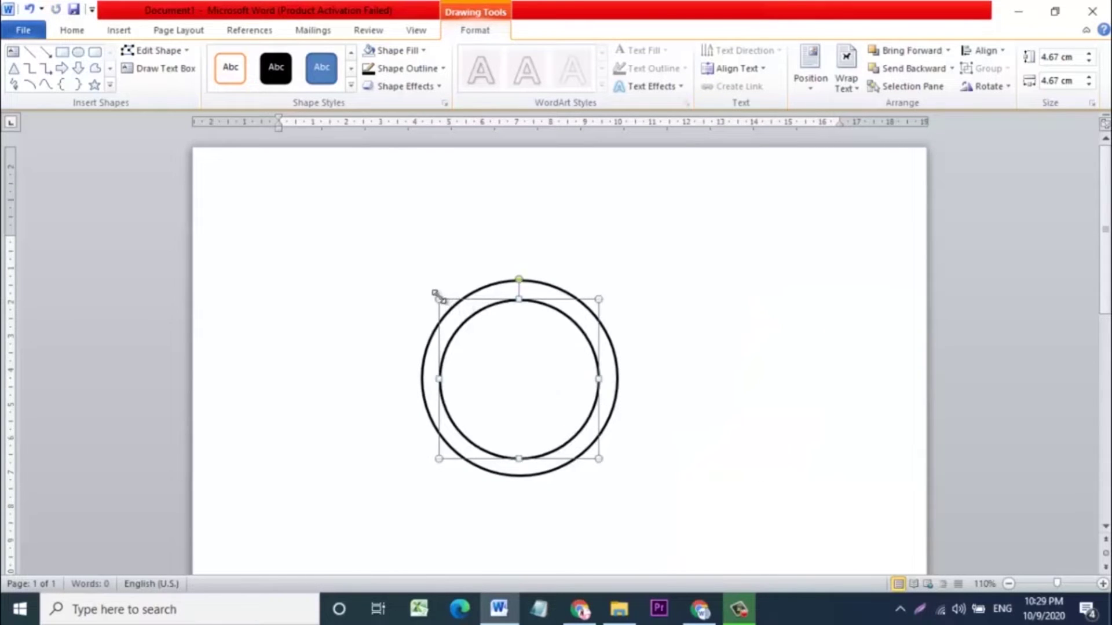
pyautogui.moveTo(436, 298); pyautogui.dragTo(460, 311)
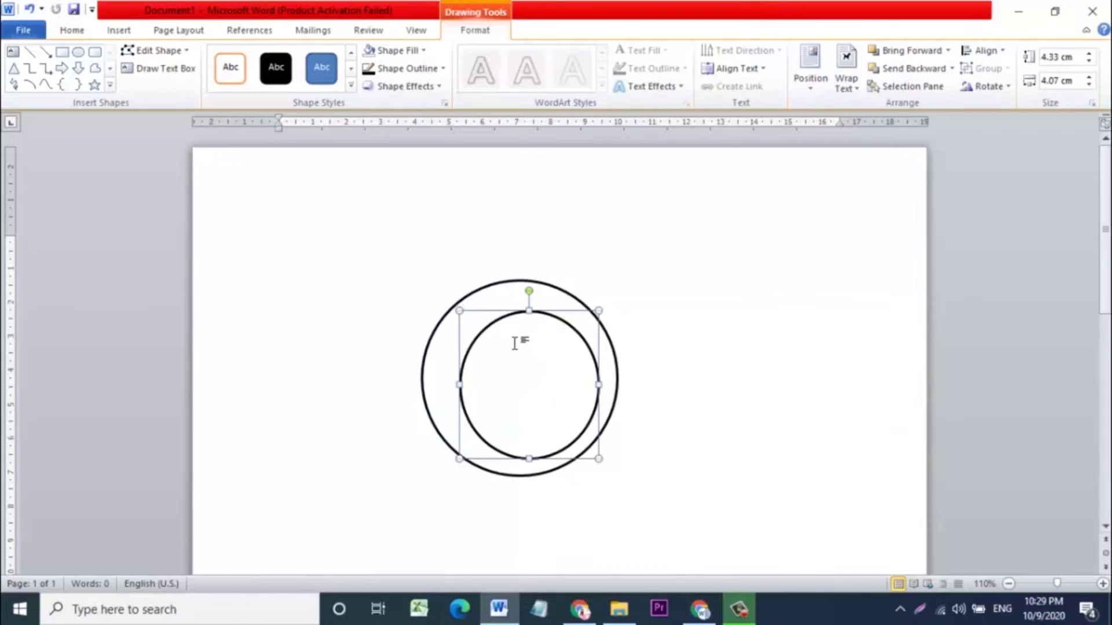
pyautogui.moveTo(494, 320)
pyautogui.mouseDown()
pyautogui.moveTo(482, 315)
pyautogui.moveTo(518, 301)
pyautogui.mouseUp()
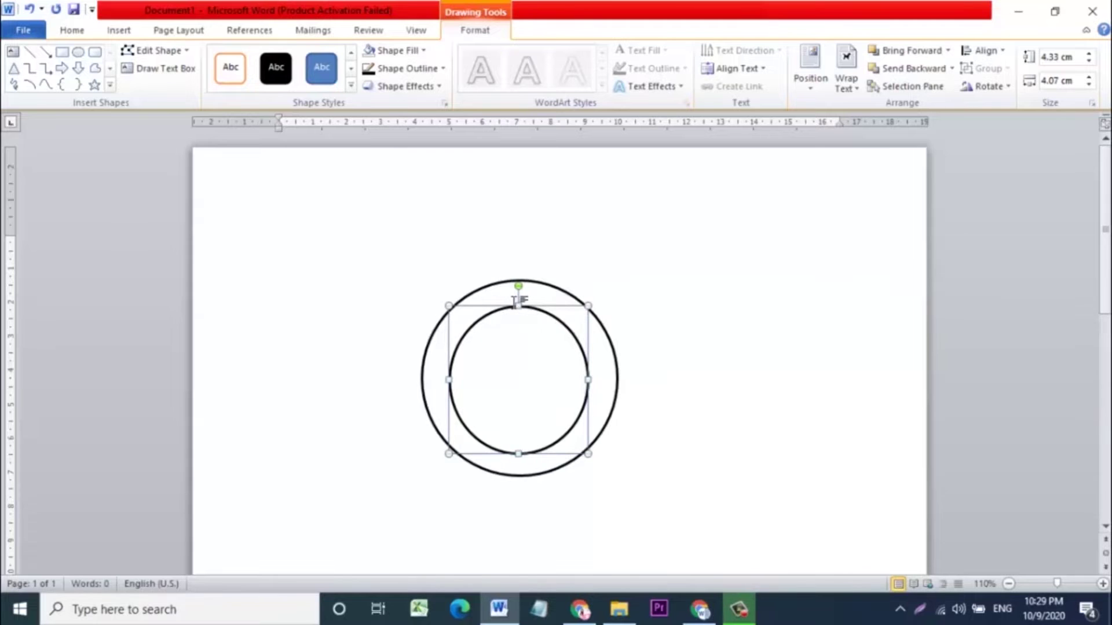
pyautogui.click(702, 363)
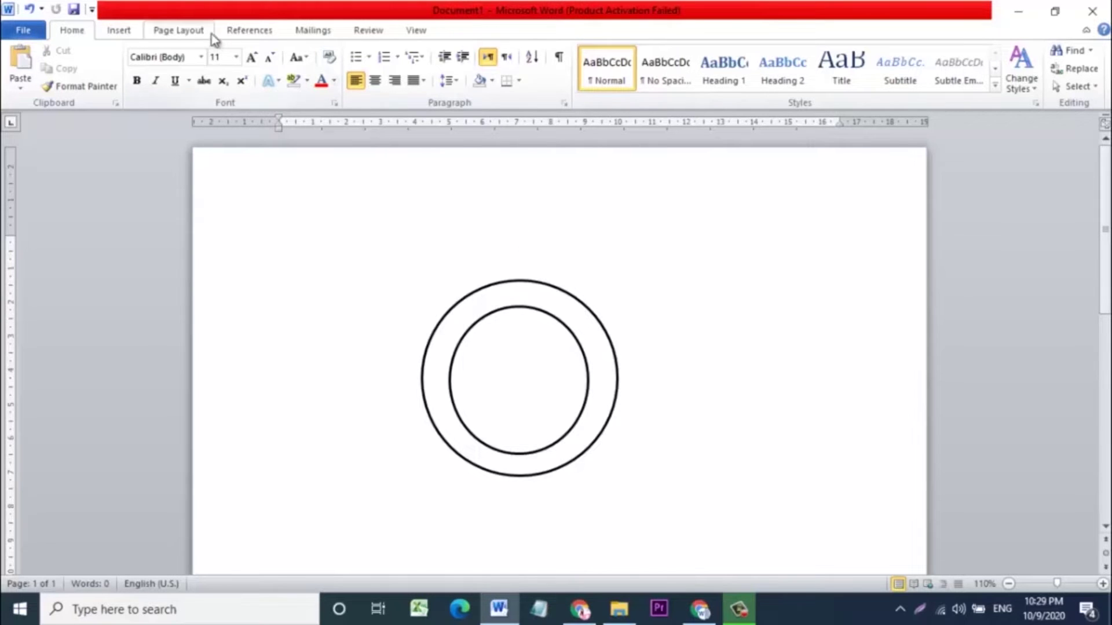
# Insert a Simple Text Box and type PEMERINTAH KABUPATEN
pyautogui.click(129, 36)
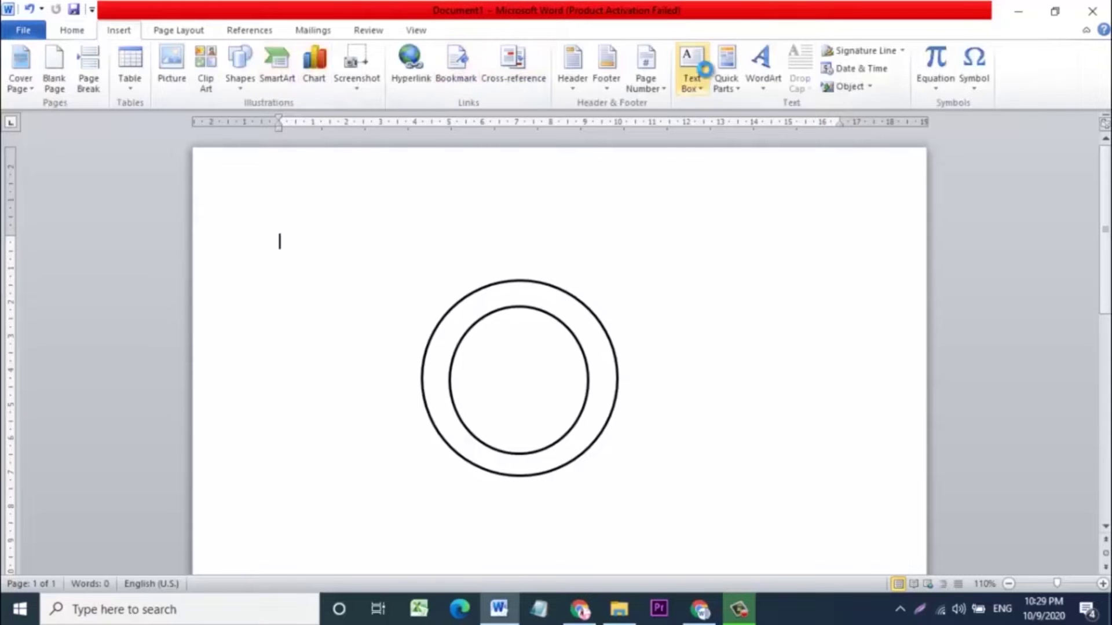
pyautogui.click(695, 72)
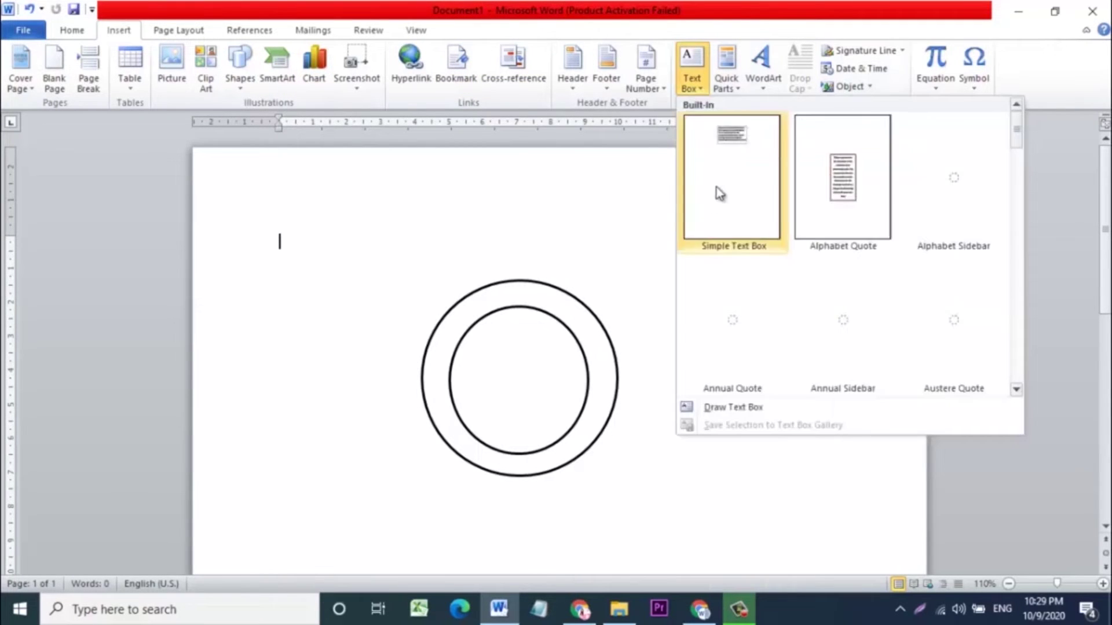
pyautogui.click(717, 191)
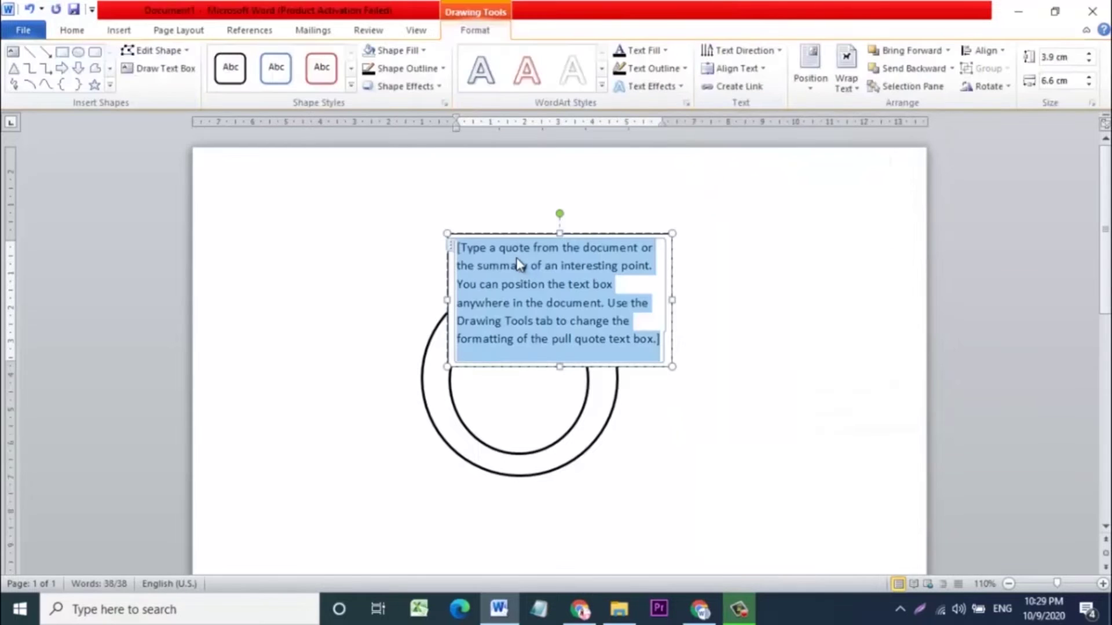
pyautogui.write('P')
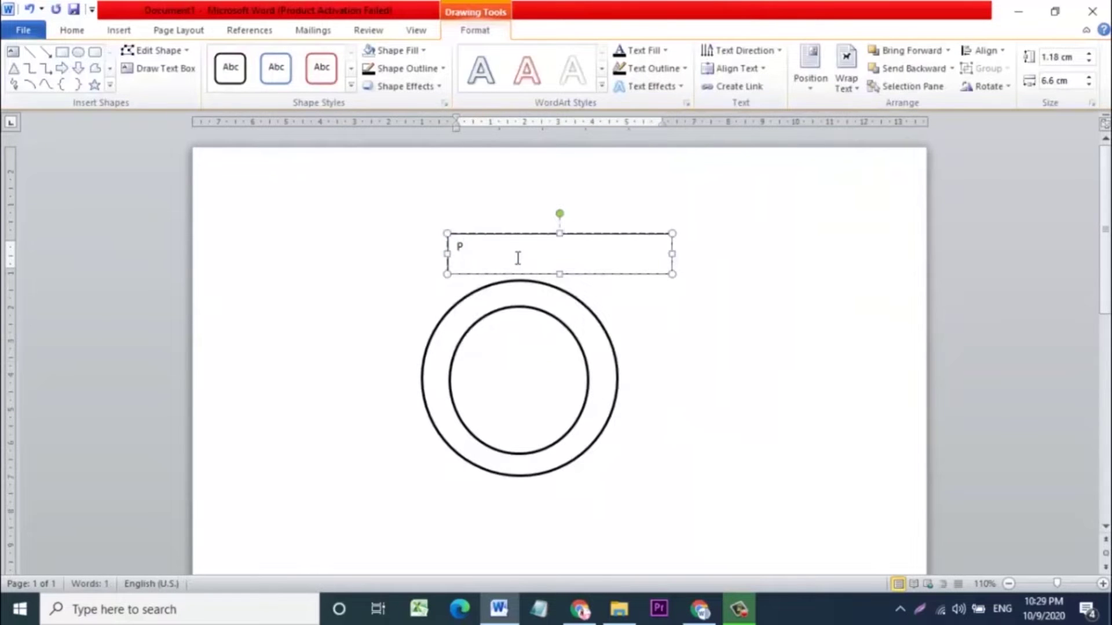
pyautogui.write('EMERINTAH')
pyautogui.write(' KABUPATEN')
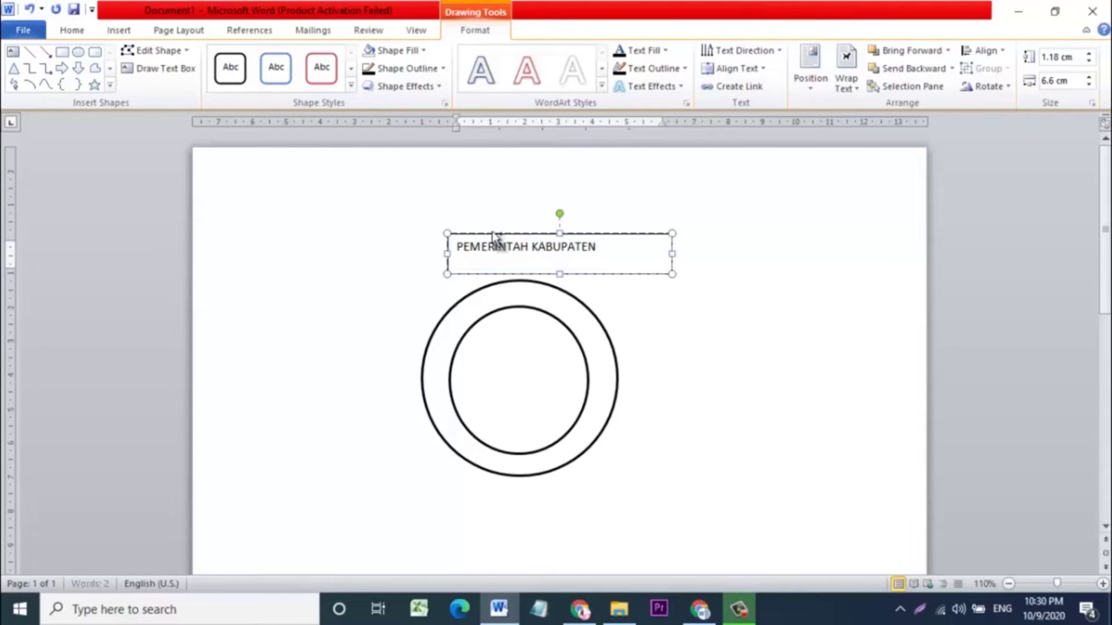
# Set the text box's text to Times New Roman, size 12
pyautogui.hotkey('ctrl', 'a')
pyautogui.click(69, 33)
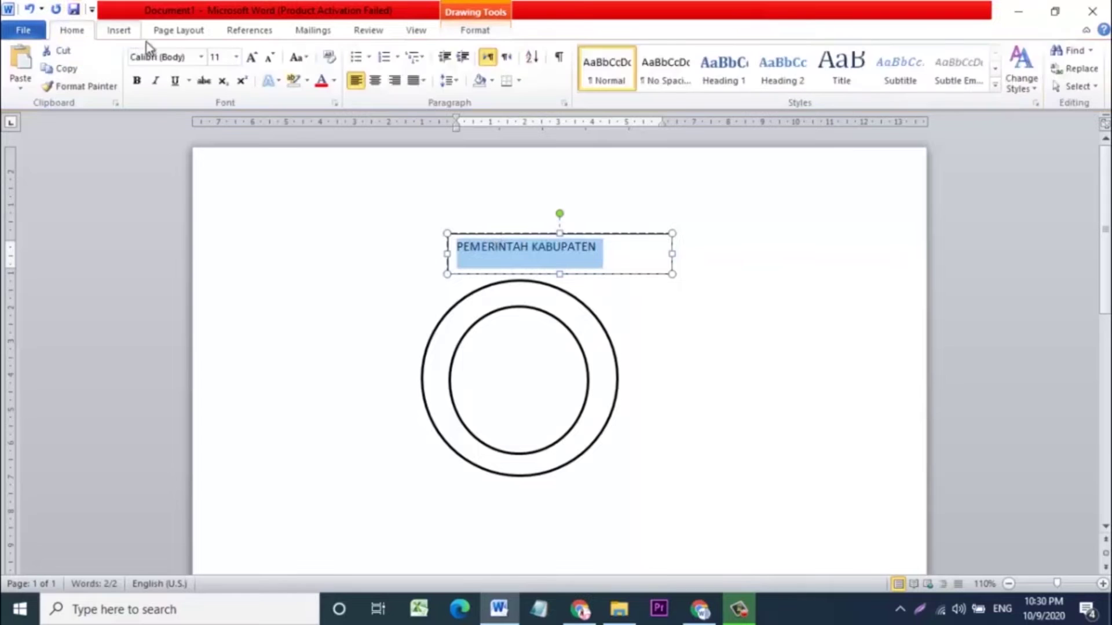
pyautogui.click(188, 56)
pyautogui.write('Times New Roman')
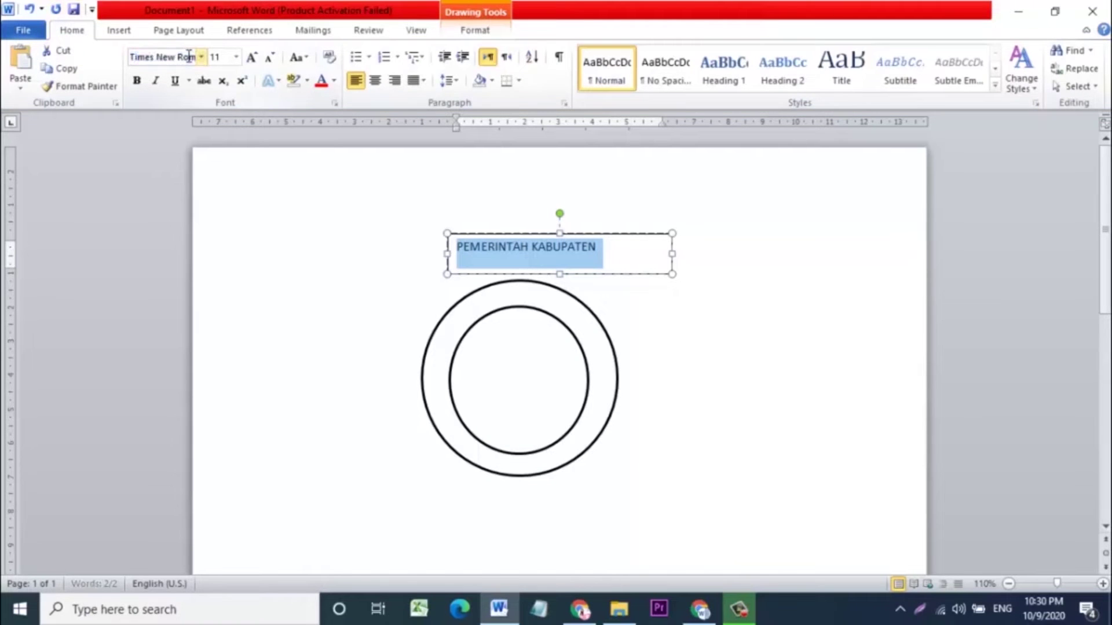
pyautogui.press('Return')
pyautogui.click(251, 58)
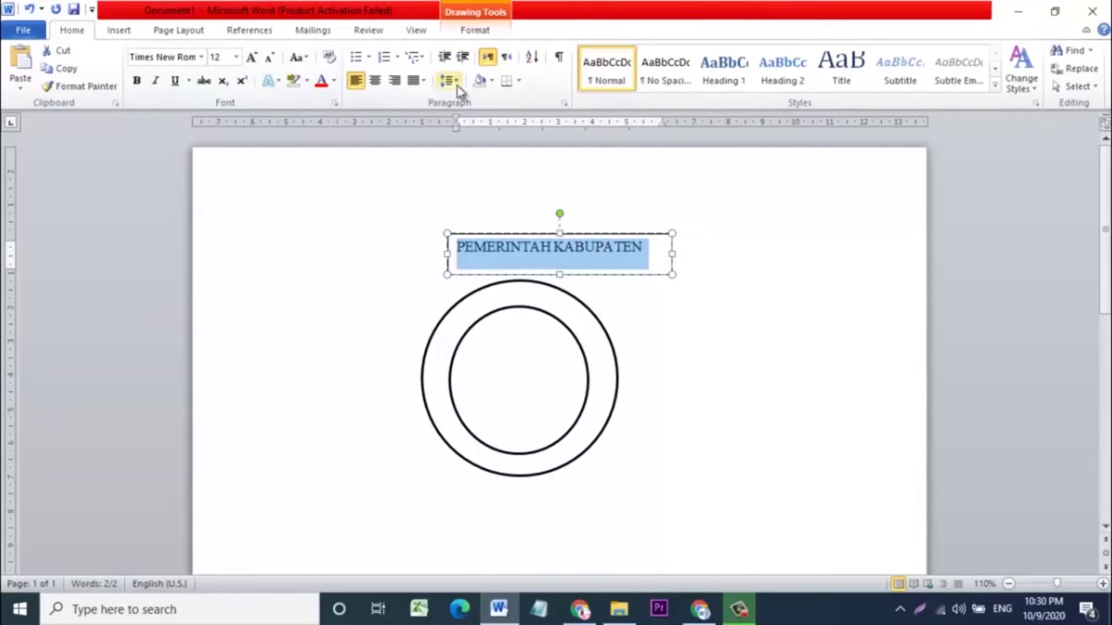
pyautogui.click(615, 247)
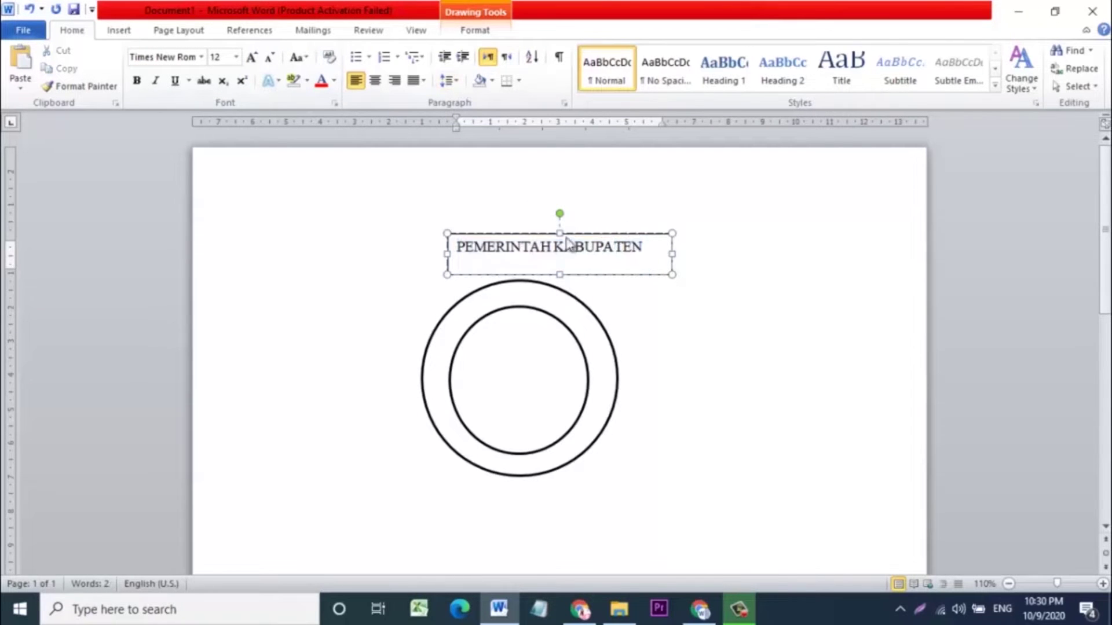
pyautogui.click(474, 32)
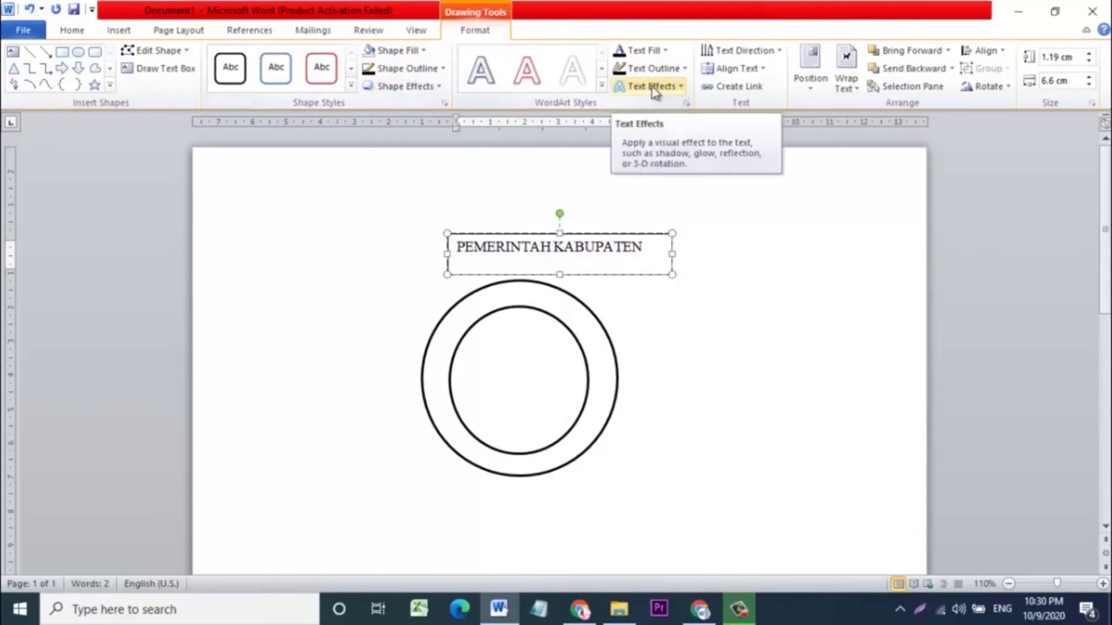
# Apply the Arch Up transform to the text and stretch the box to 4.82 cm tall
pyautogui.click(683, 88)
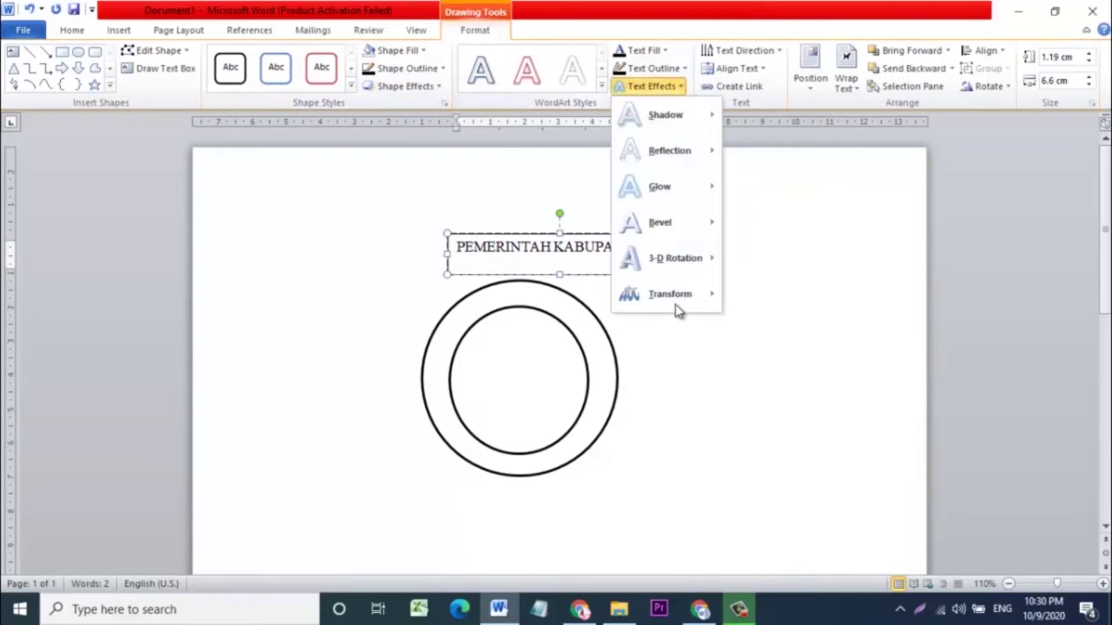
pyautogui.moveTo(667, 293)
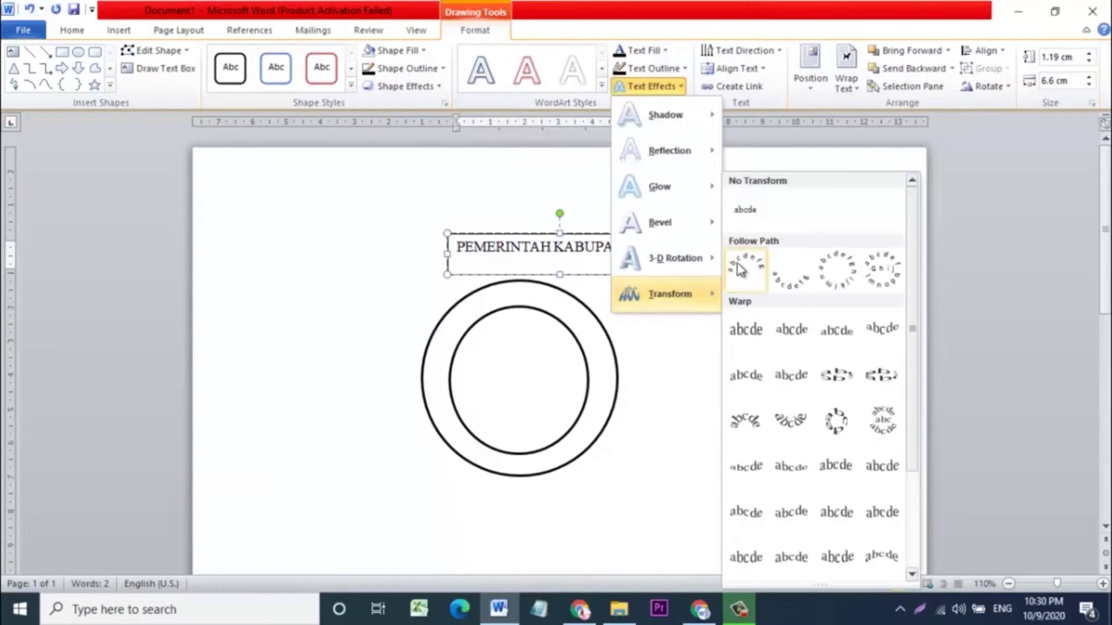
pyautogui.click(745, 268)
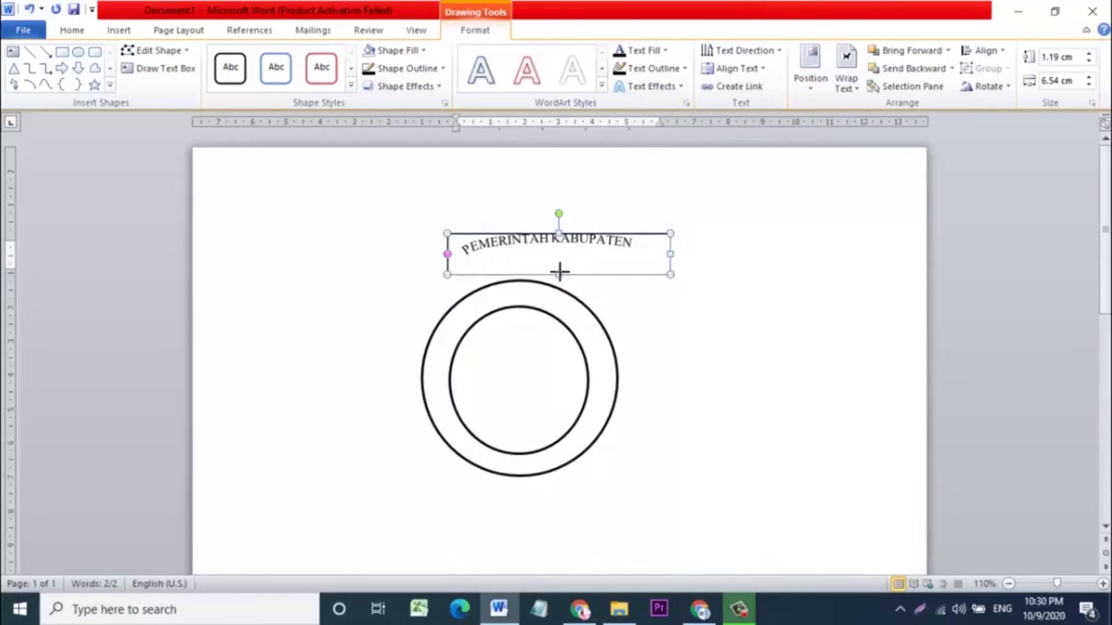
pyautogui.moveTo(559, 273); pyautogui.dragTo(564, 351)
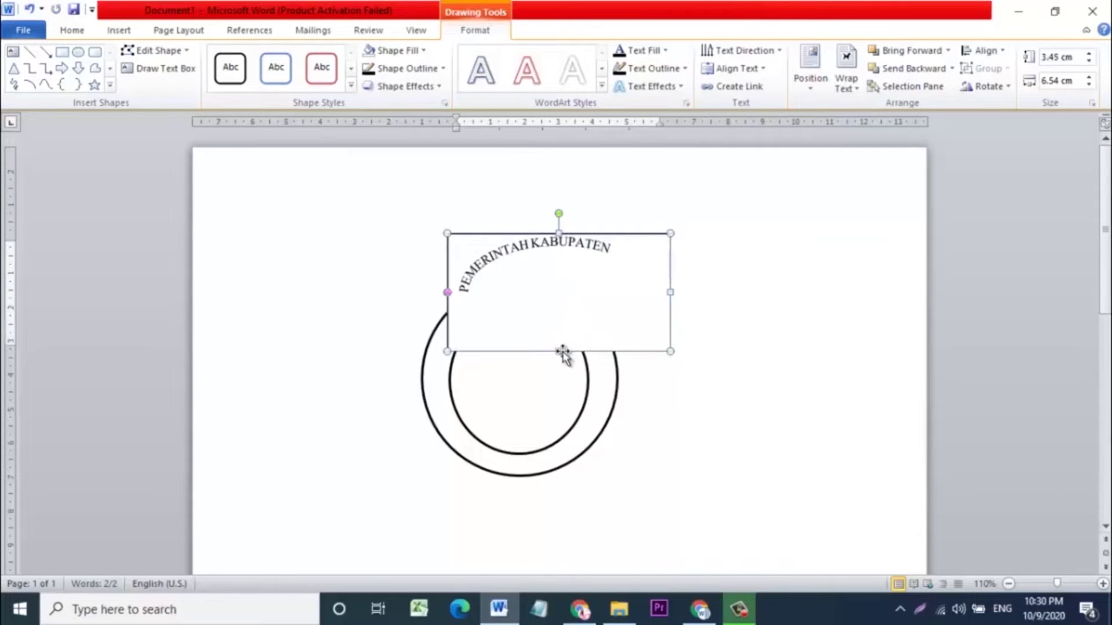
pyautogui.moveTo(559, 351); pyautogui.dragTo(560, 398)
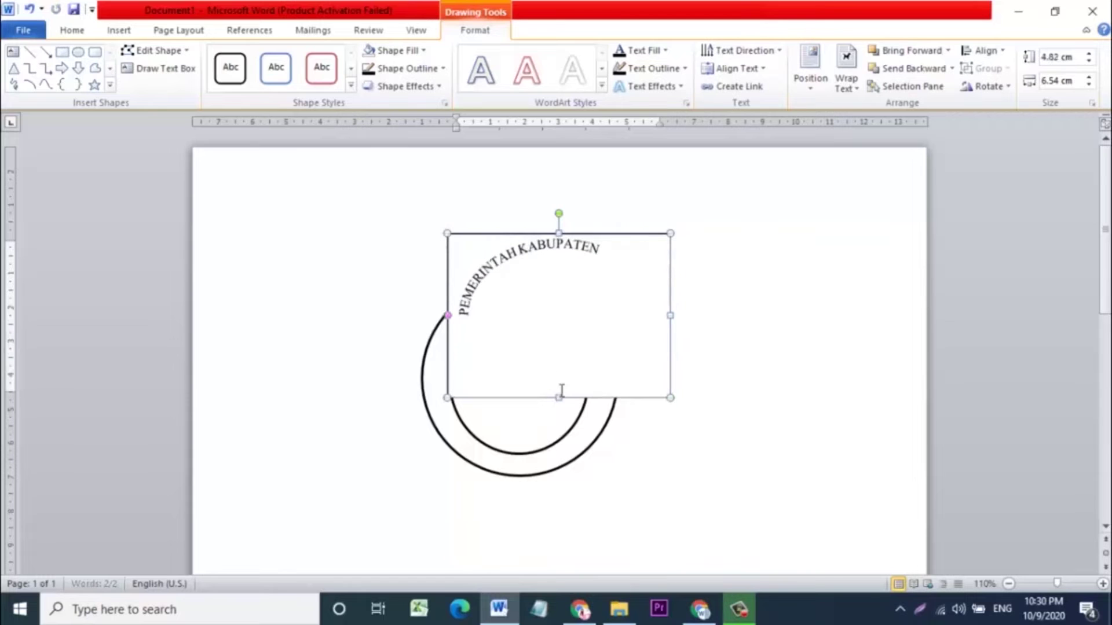
# Resize and rotate the arched WordArt clockwise so it follows the top of the outer ring
pyautogui.moveTo(445, 234); pyautogui.dragTo(417, 219)
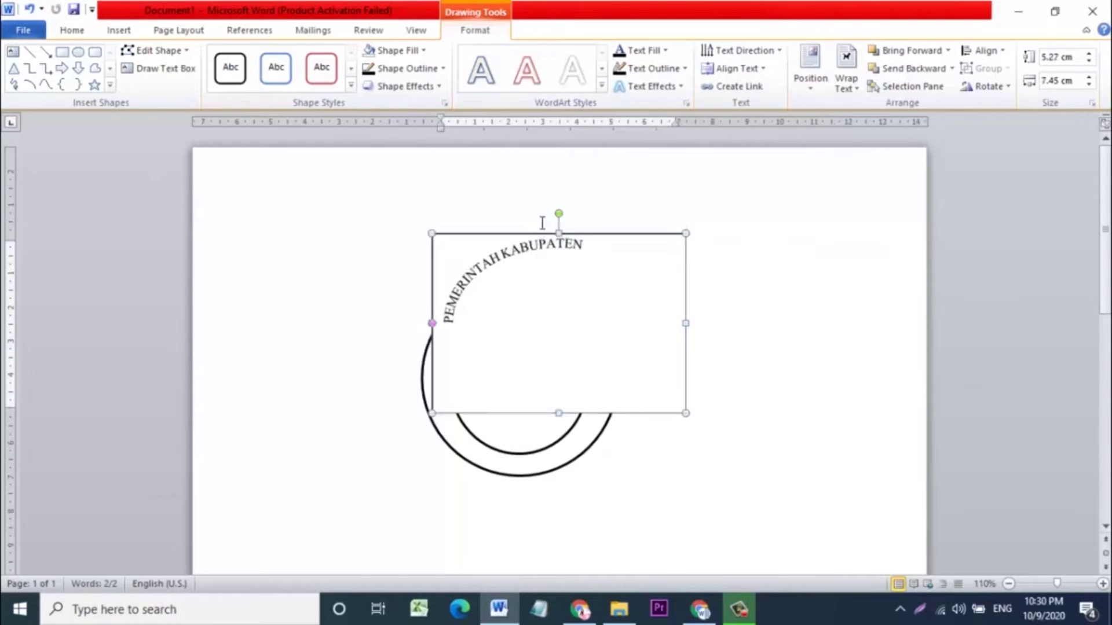
pyautogui.moveTo(560, 215); pyautogui.dragTo(595, 225)
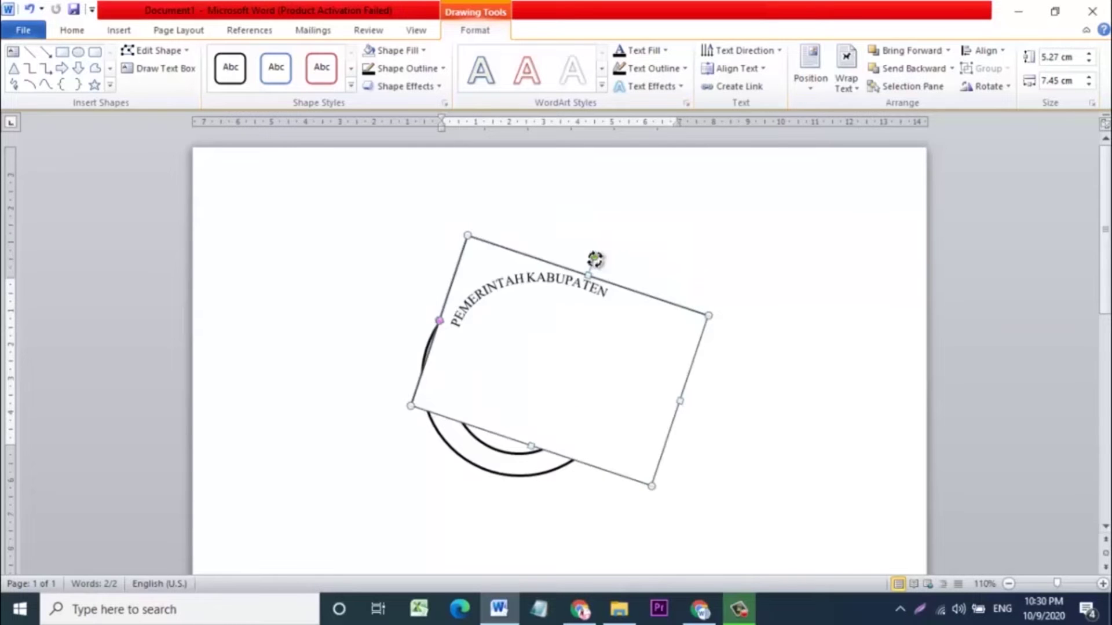
pyautogui.moveTo(594, 259); pyautogui.dragTo(606, 260)
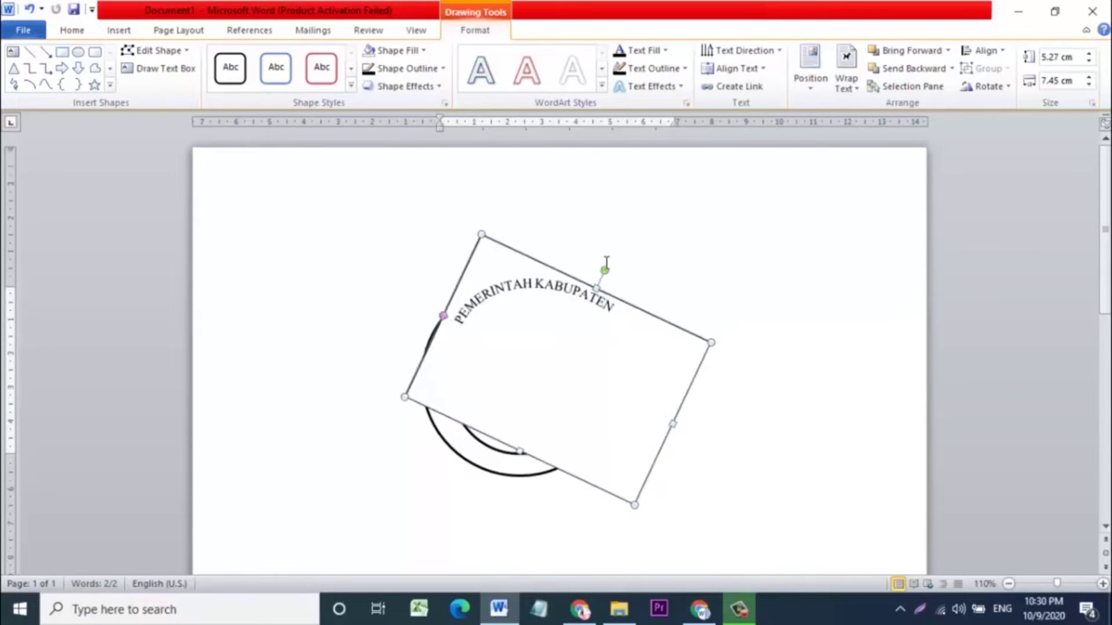
pyautogui.moveTo(603, 267); pyautogui.dragTo(616, 282)
pyautogui.rightClick(508, 245)
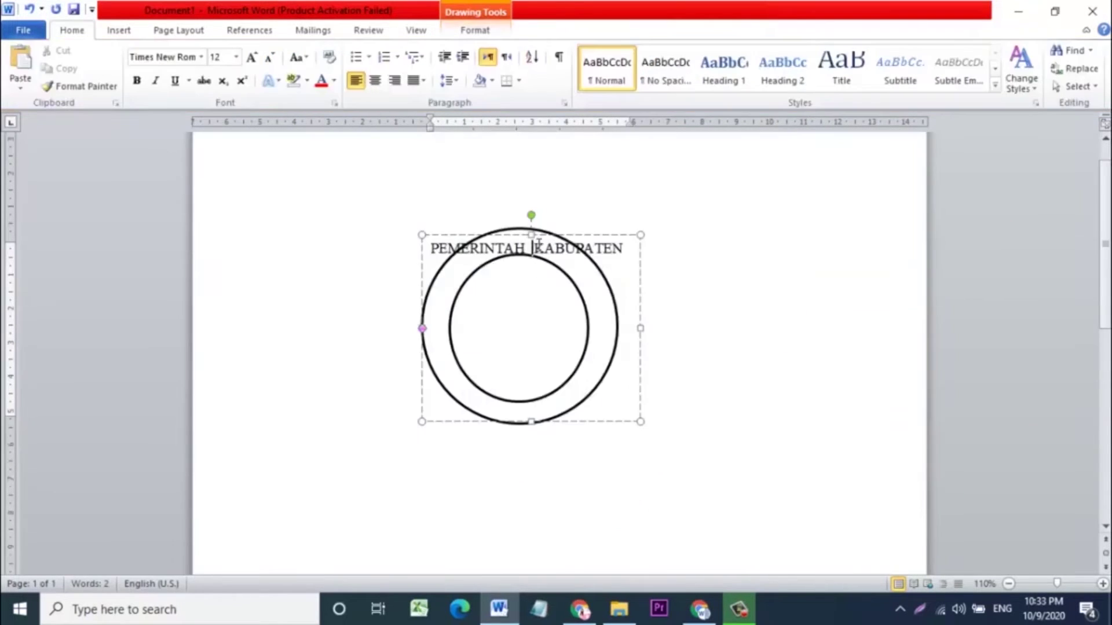
pyautogui.click(759, 283)
pyautogui.click(520, 253)
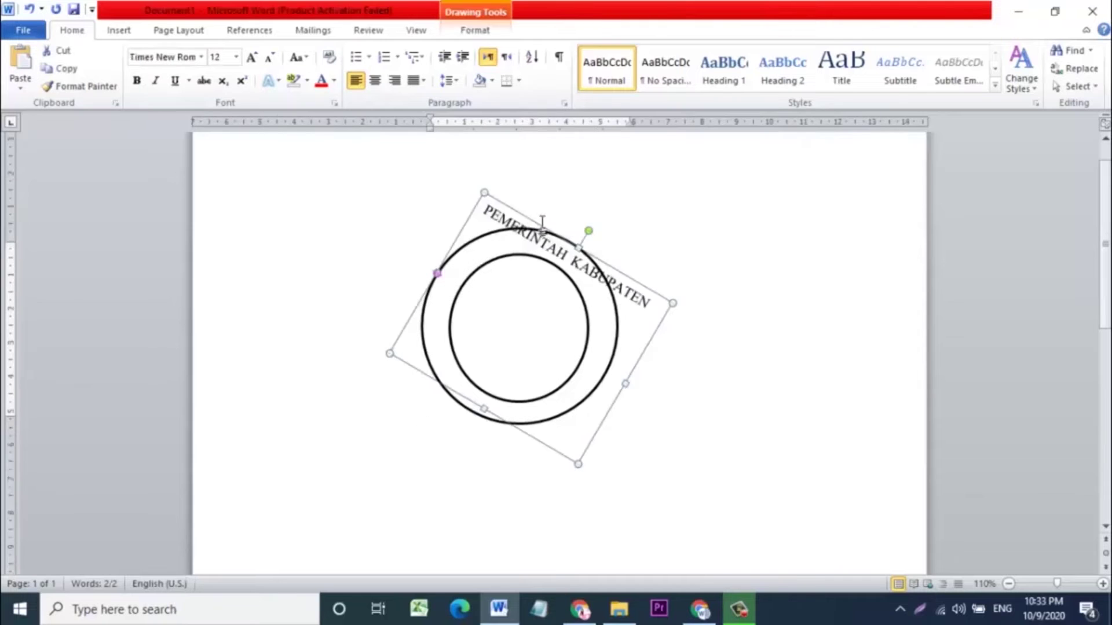
pyautogui.moveTo(481, 192); pyautogui.dragTo(481, 194)
pyautogui.click(643, 219)
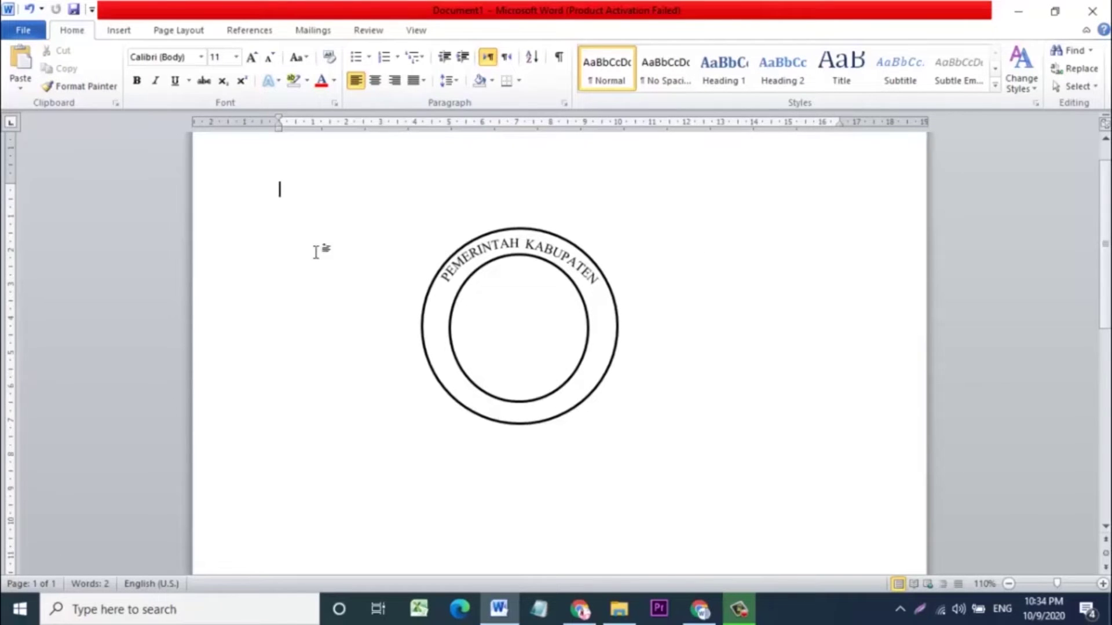
# Draw a small five-point star left of the stamp with black fill and black outline
pyautogui.click(119, 31)
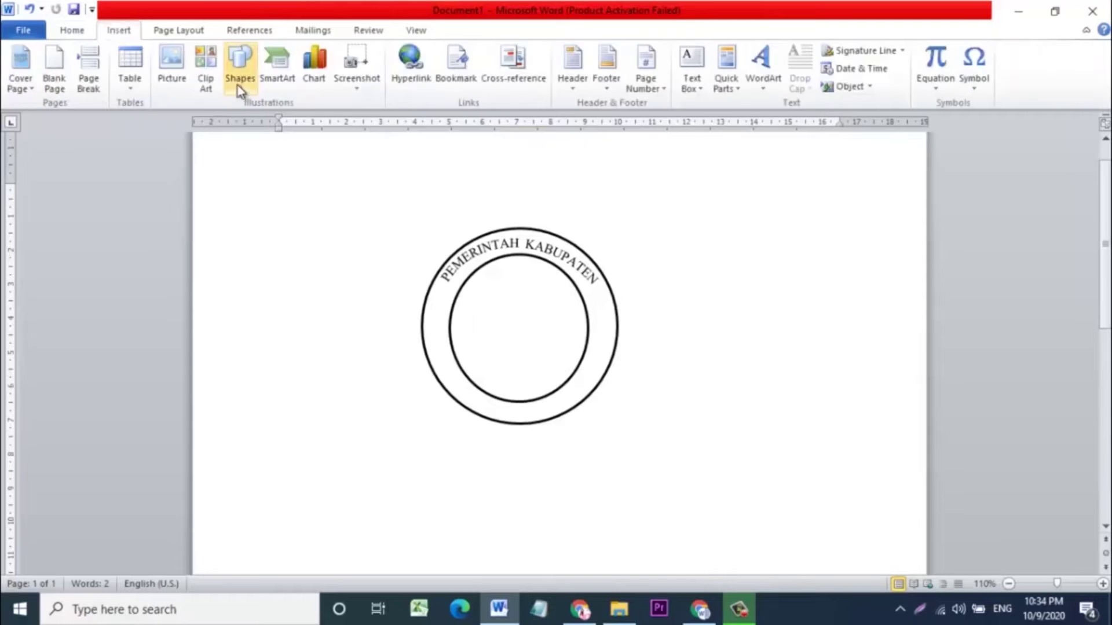
pyautogui.click(238, 73)
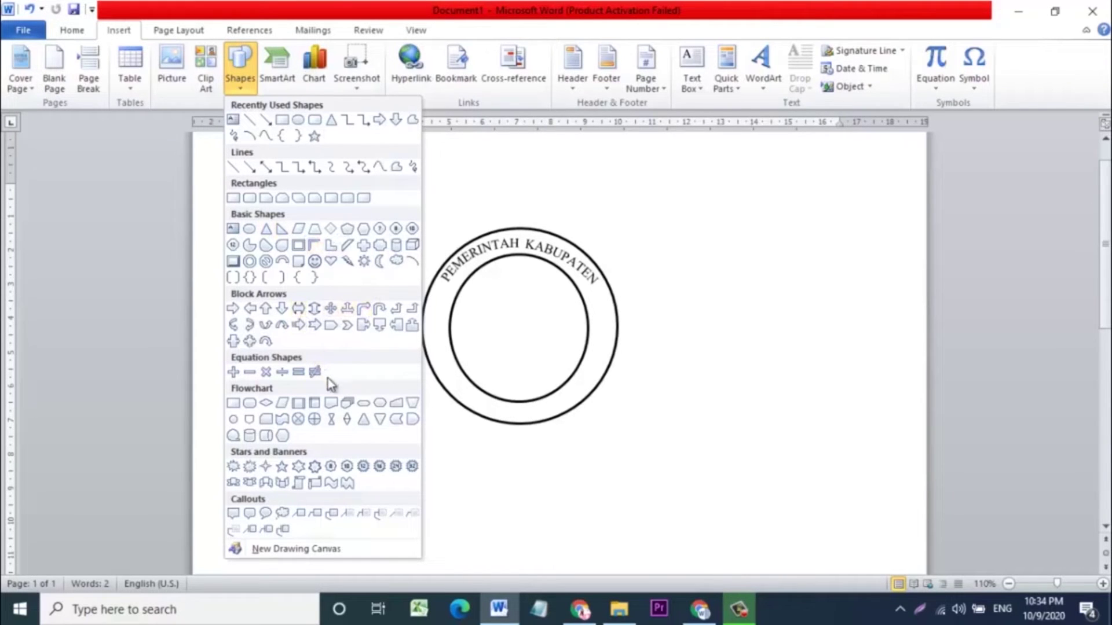
pyautogui.click(281, 463)
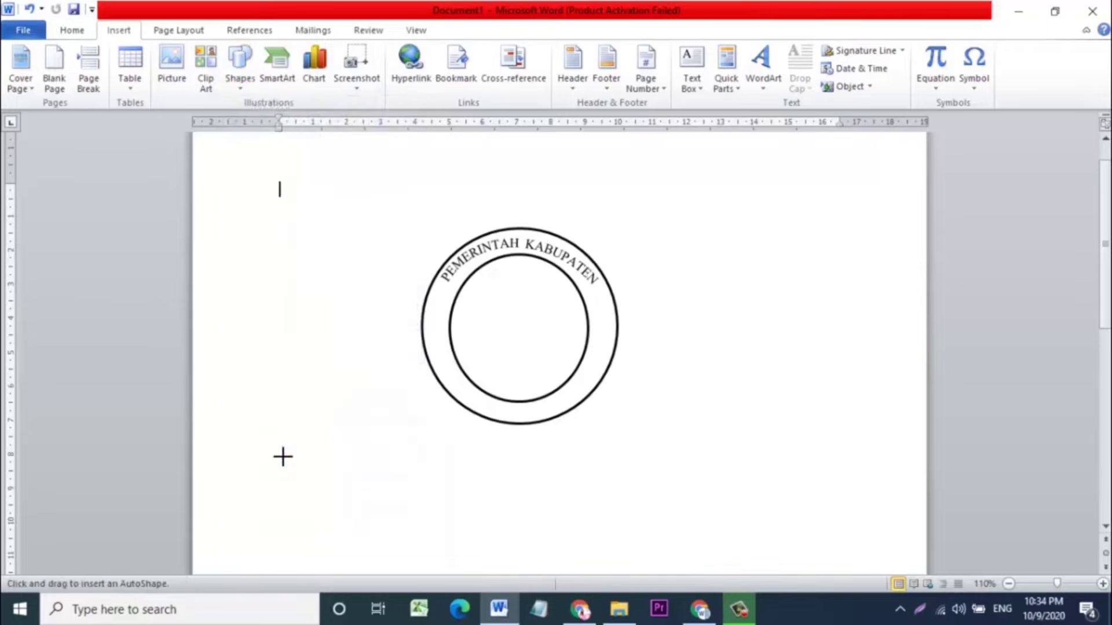
pyautogui.moveTo(322, 283); pyautogui.dragTo(341, 305)
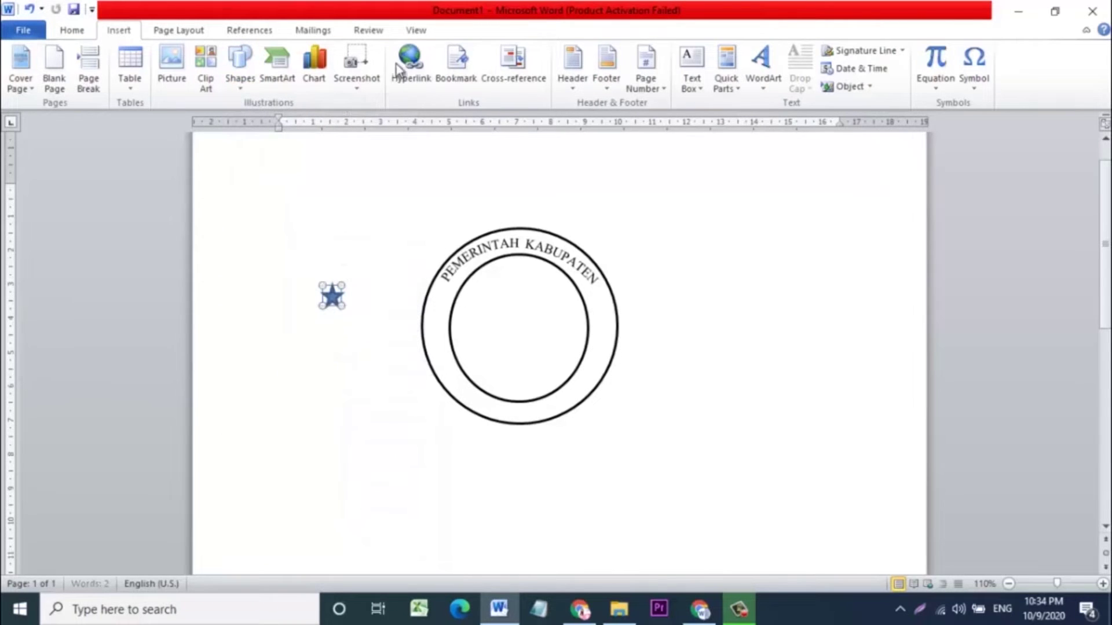
pyautogui.click(414, 53)
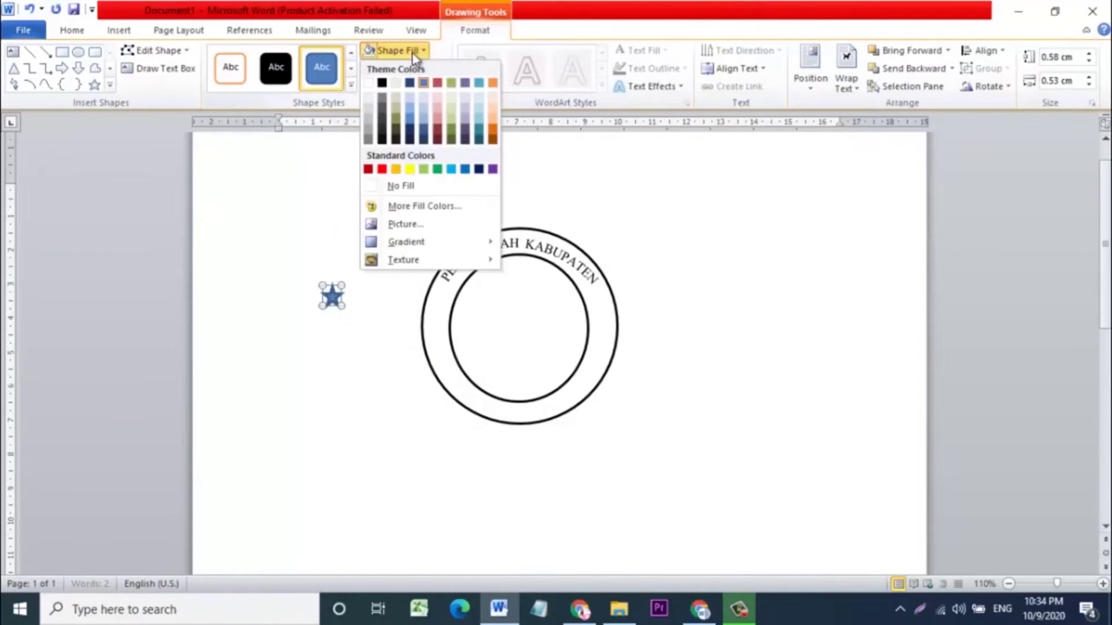
pyautogui.click(382, 82)
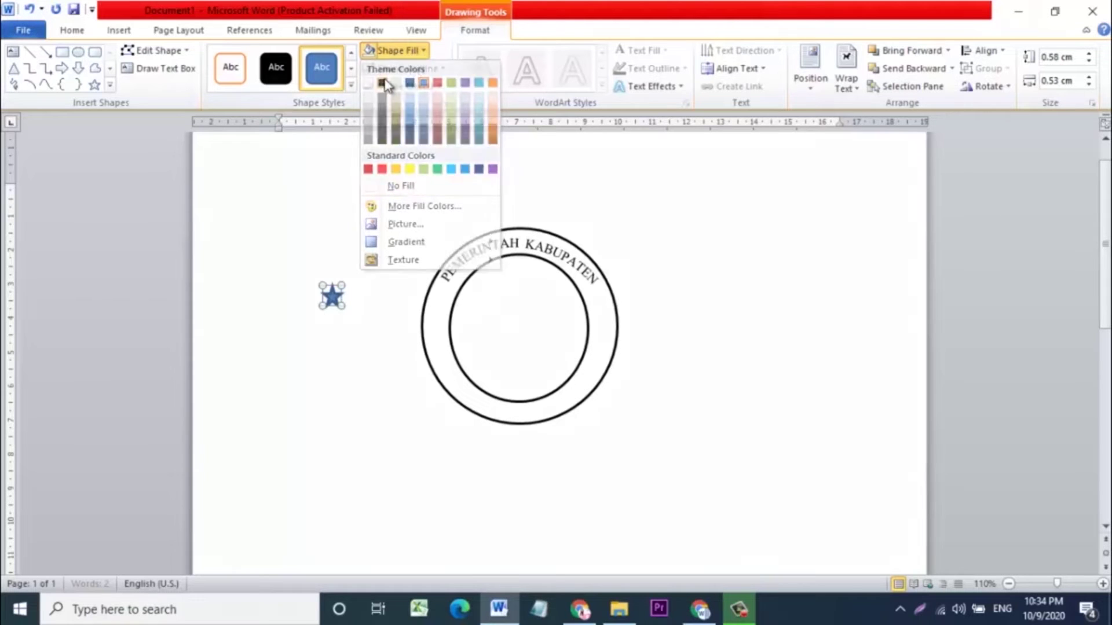
pyautogui.click(425, 52)
pyautogui.click(425, 52)
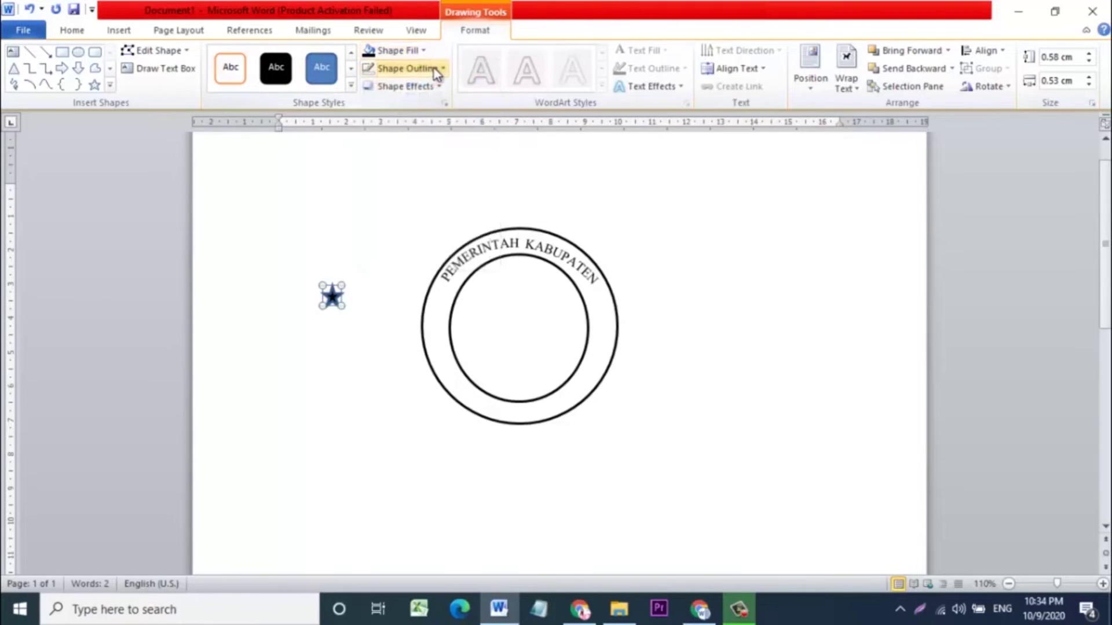
pyautogui.click(434, 68)
pyautogui.click(382, 101)
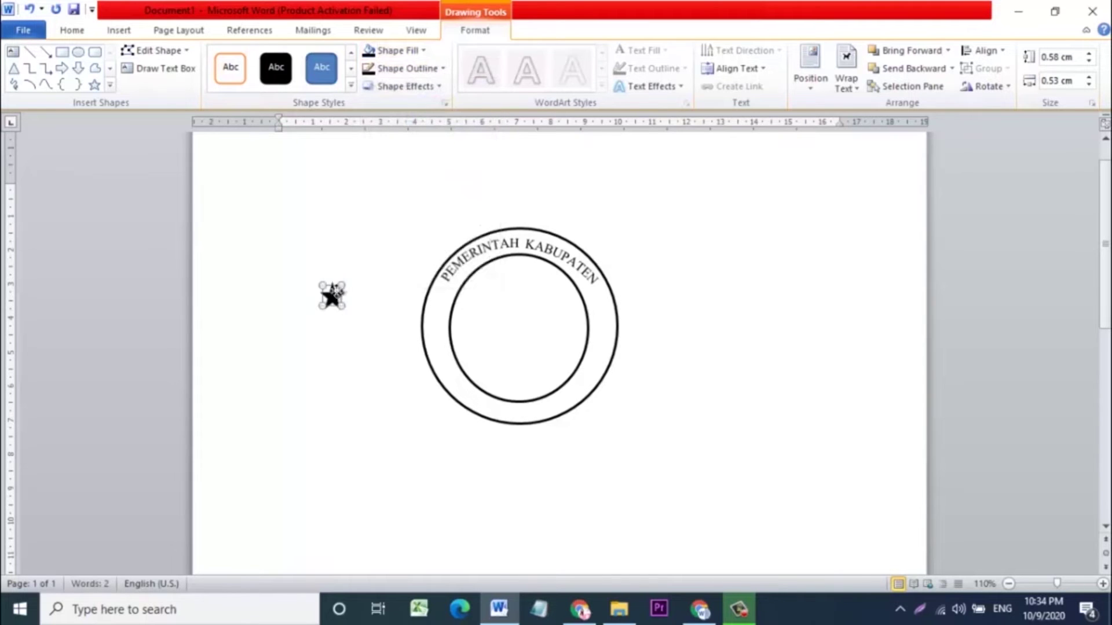
# Duplicate the star and place the two stars on the ring's left and right sides
pyautogui.moveTo(341, 300); pyautogui.dragTo(437, 312)
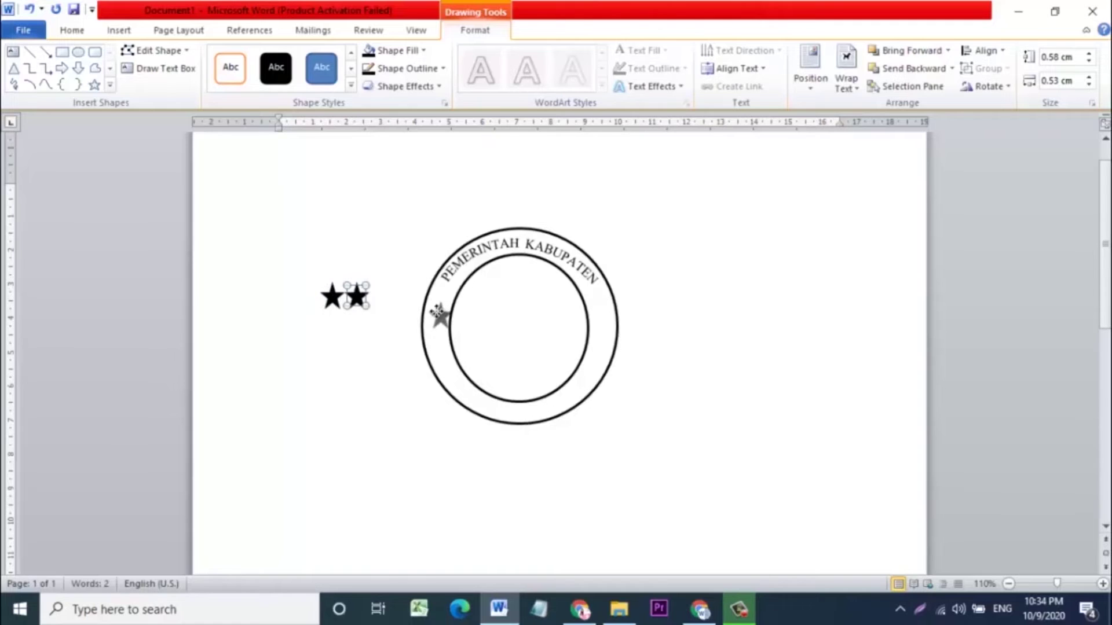
pyautogui.moveTo(437, 311); pyautogui.dragTo(439, 311)
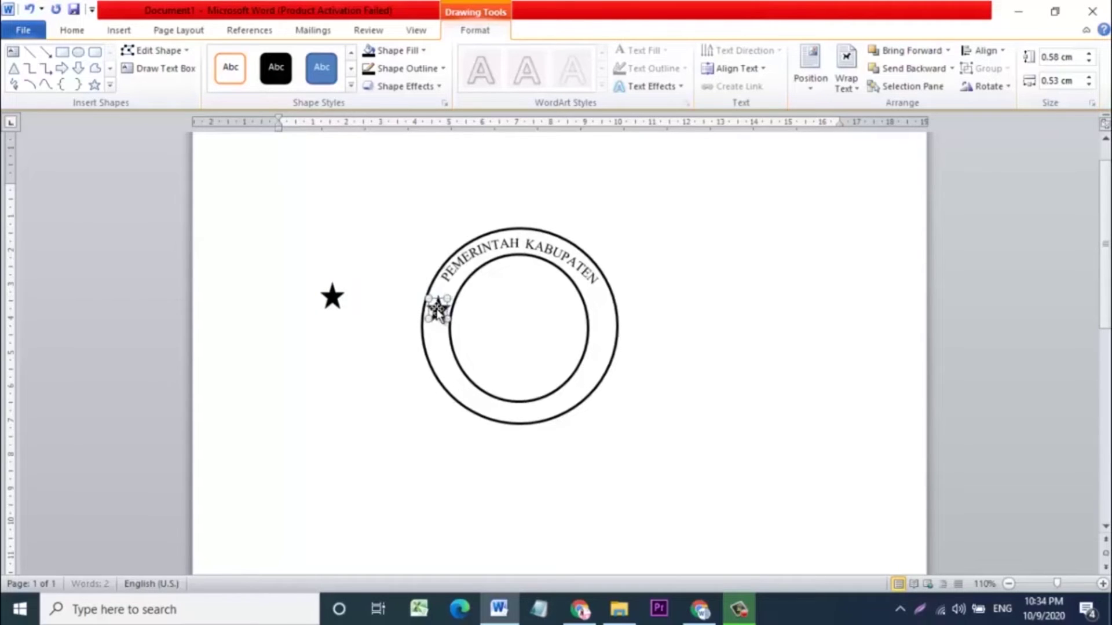
pyautogui.click(333, 298)
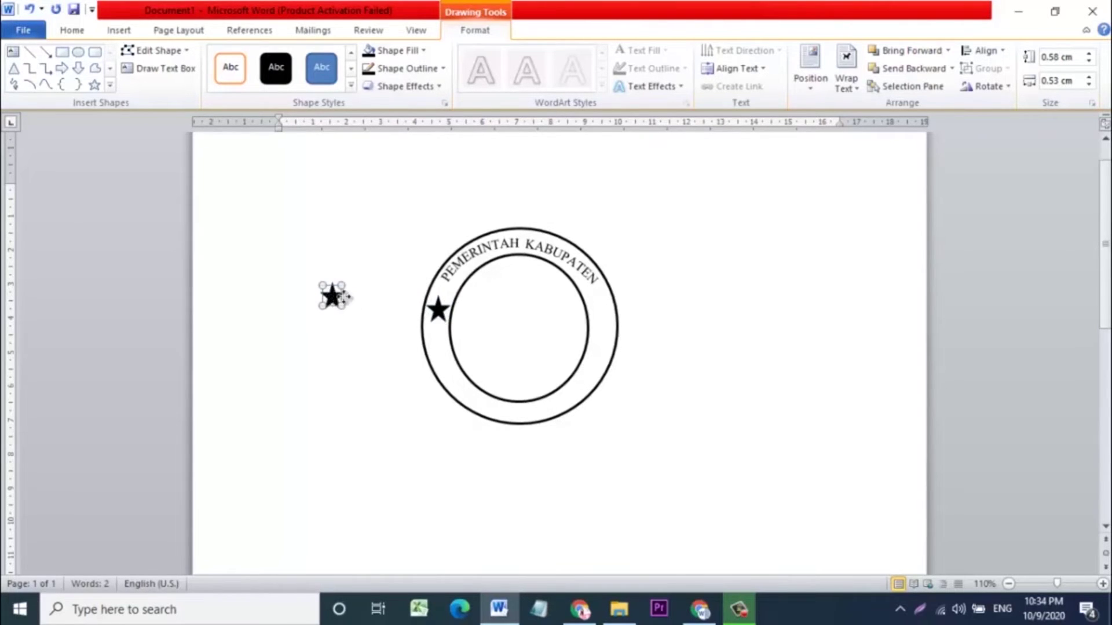
pyautogui.moveTo(343, 299); pyautogui.dragTo(602, 329)
pyautogui.click(438, 312)
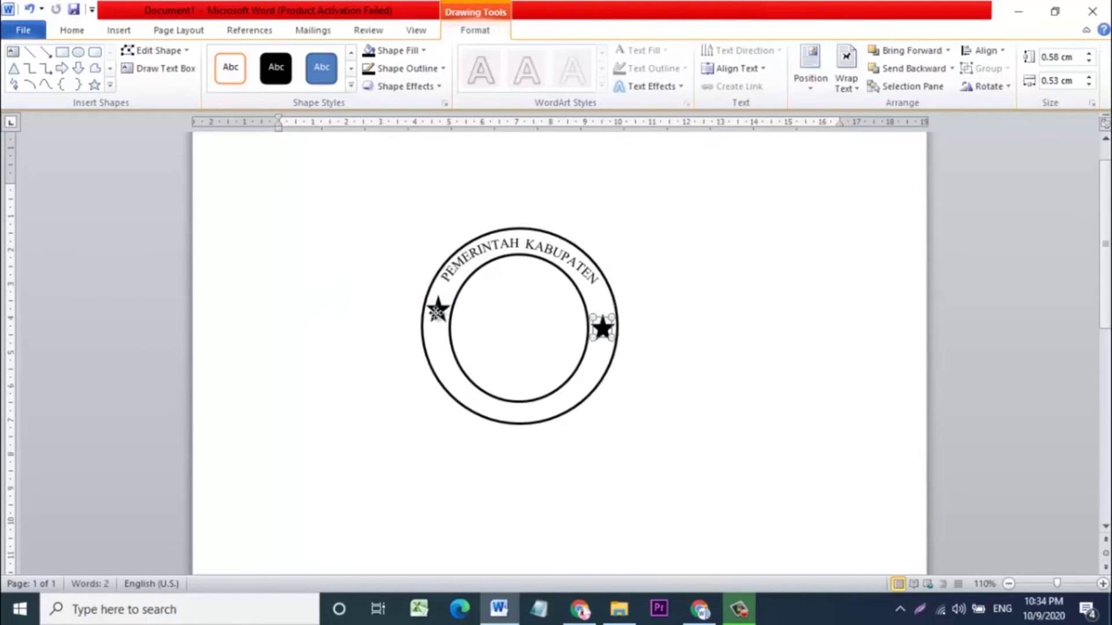
pyautogui.moveTo(438, 311); pyautogui.dragTo(437, 320)
pyautogui.click(711, 287)
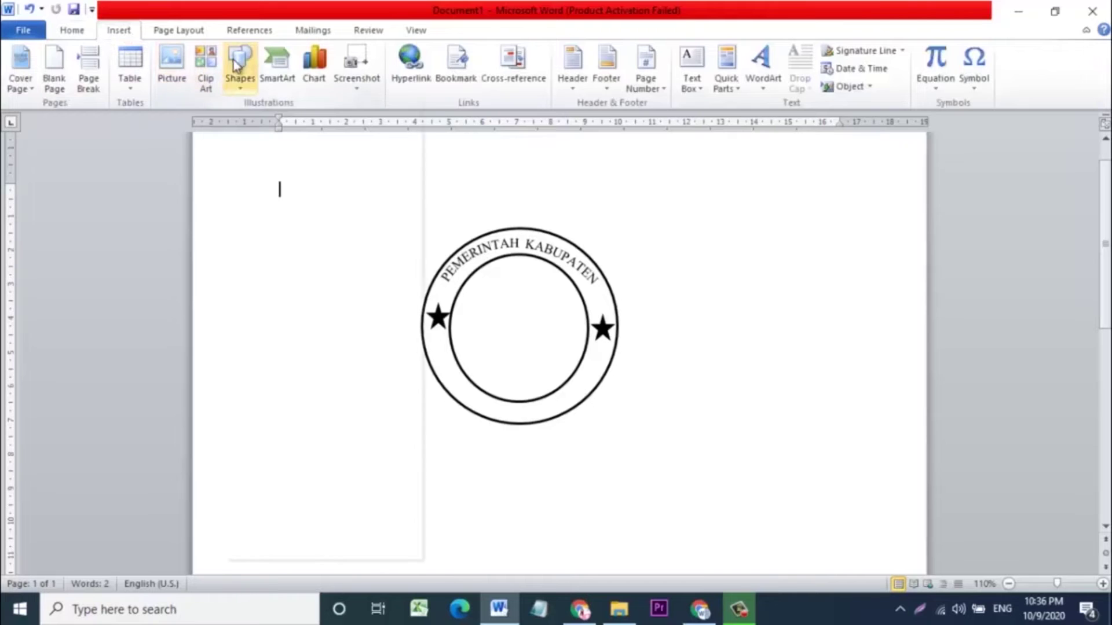
# Draw a horizontal line across the inner circle and give it a thick black line style
pyautogui.click(236, 65)
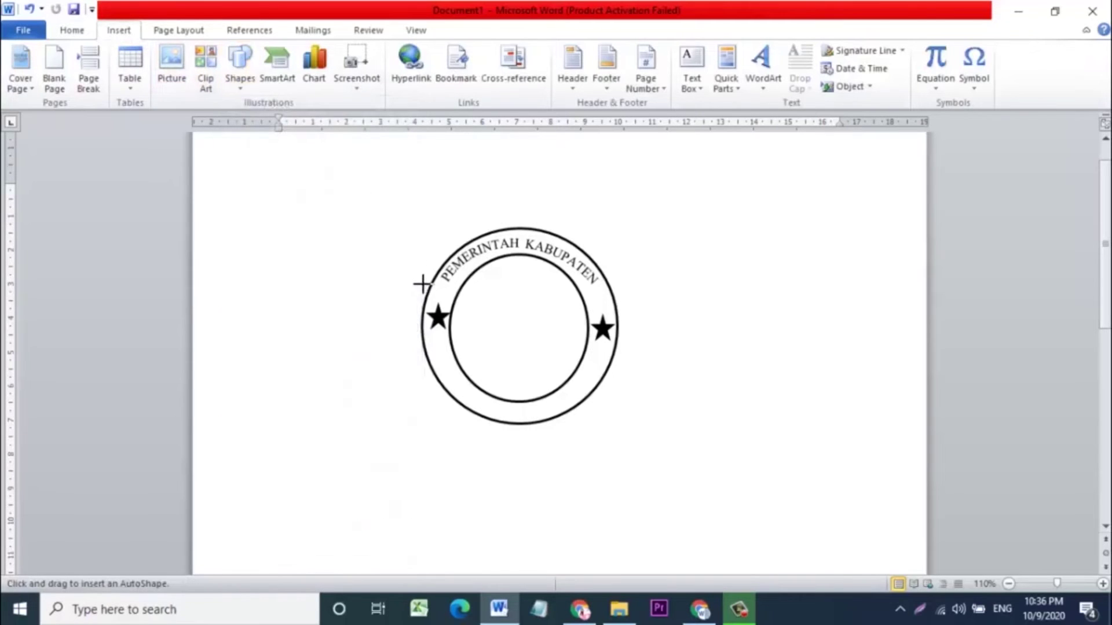
pyautogui.click(454, 304)
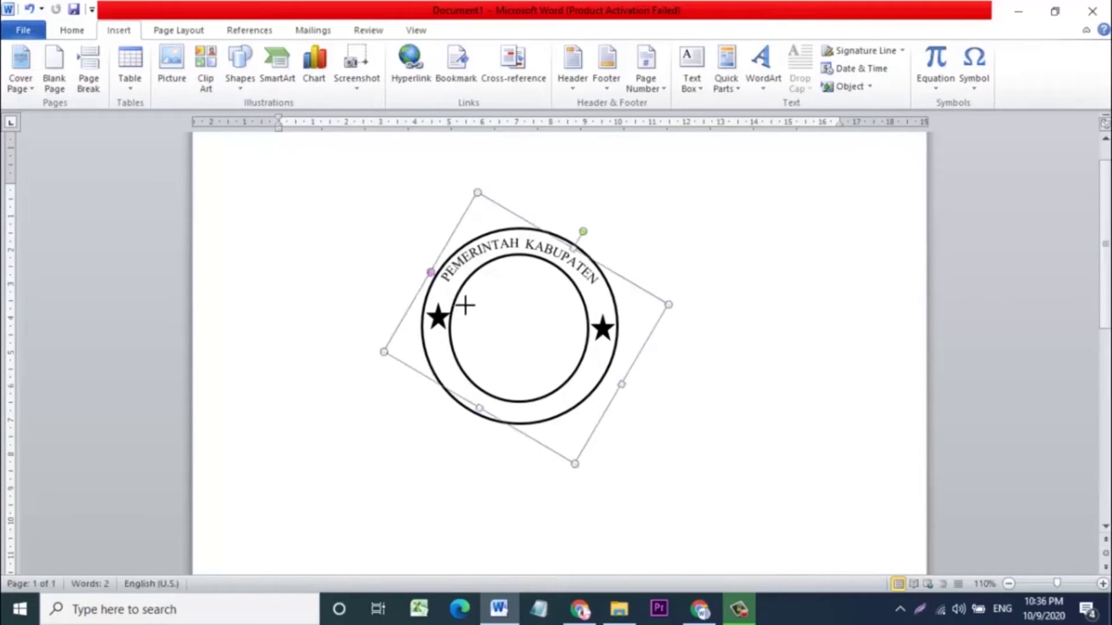
pyautogui.moveTo(496, 305); pyautogui.dragTo(498, 305)
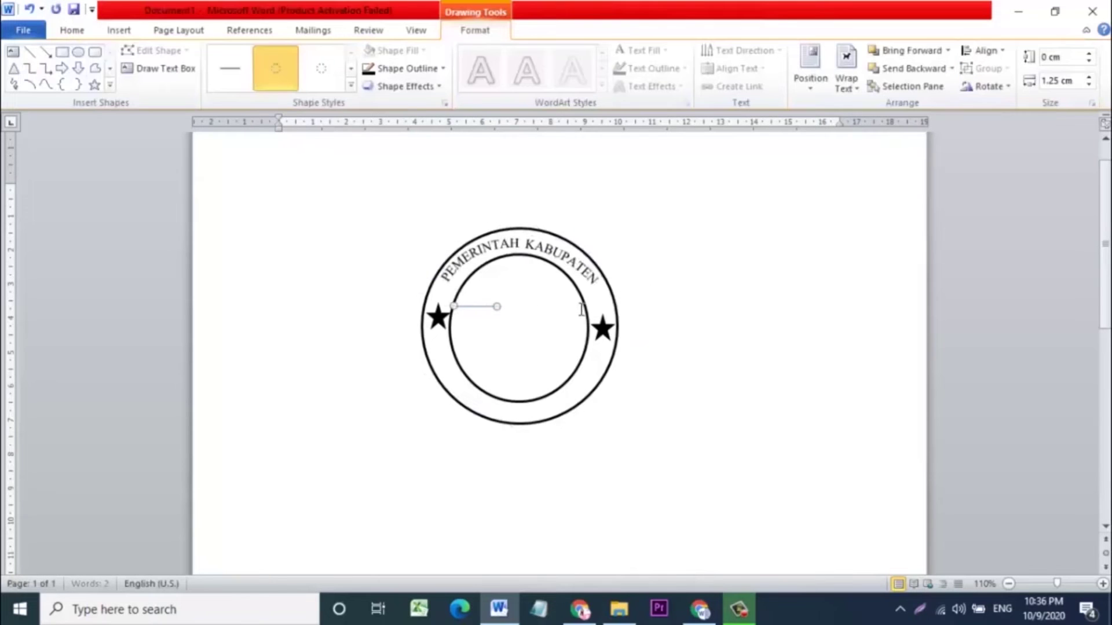
pyautogui.click(498, 305)
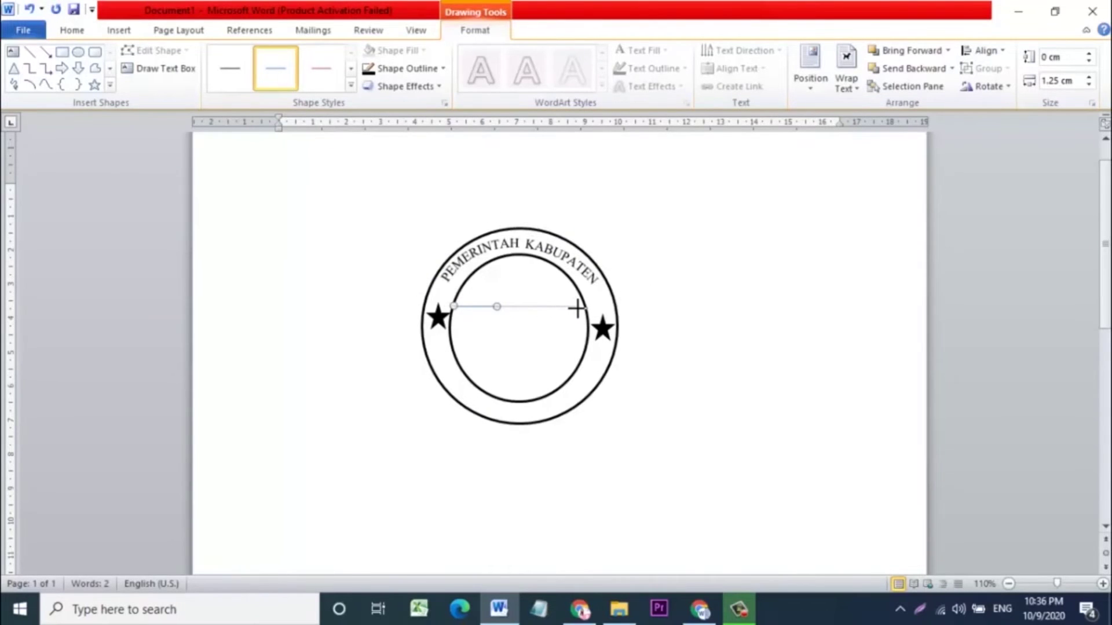
pyautogui.moveTo(585, 307); pyautogui.dragTo(588, 306)
pyautogui.click(405, 69)
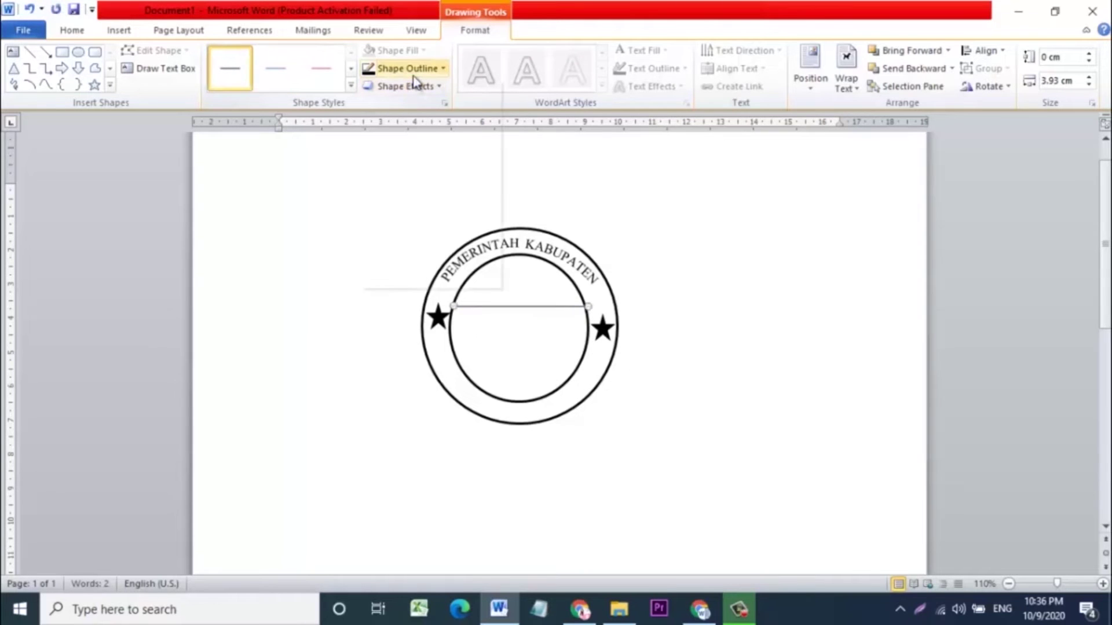
pyautogui.click(385, 113)
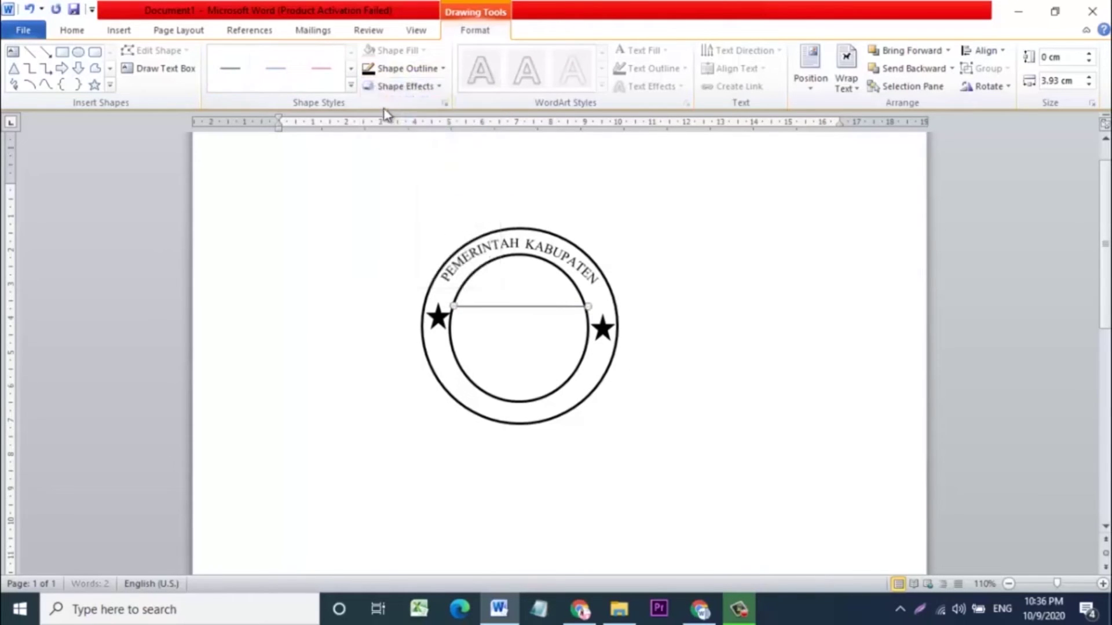
pyautogui.click(351, 85)
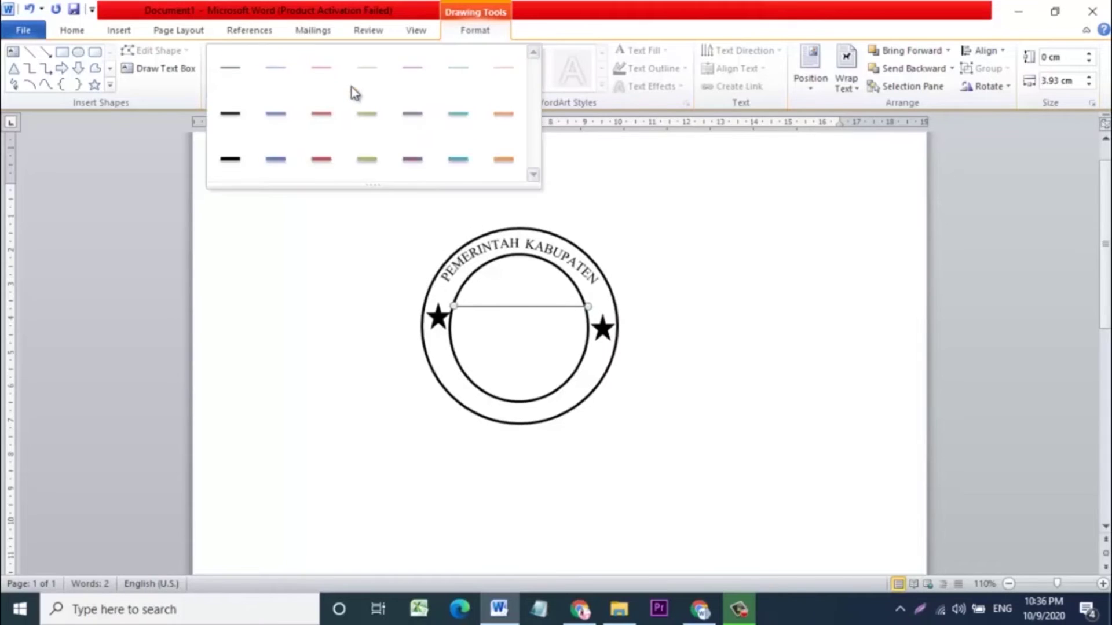
pyautogui.click(230, 159)
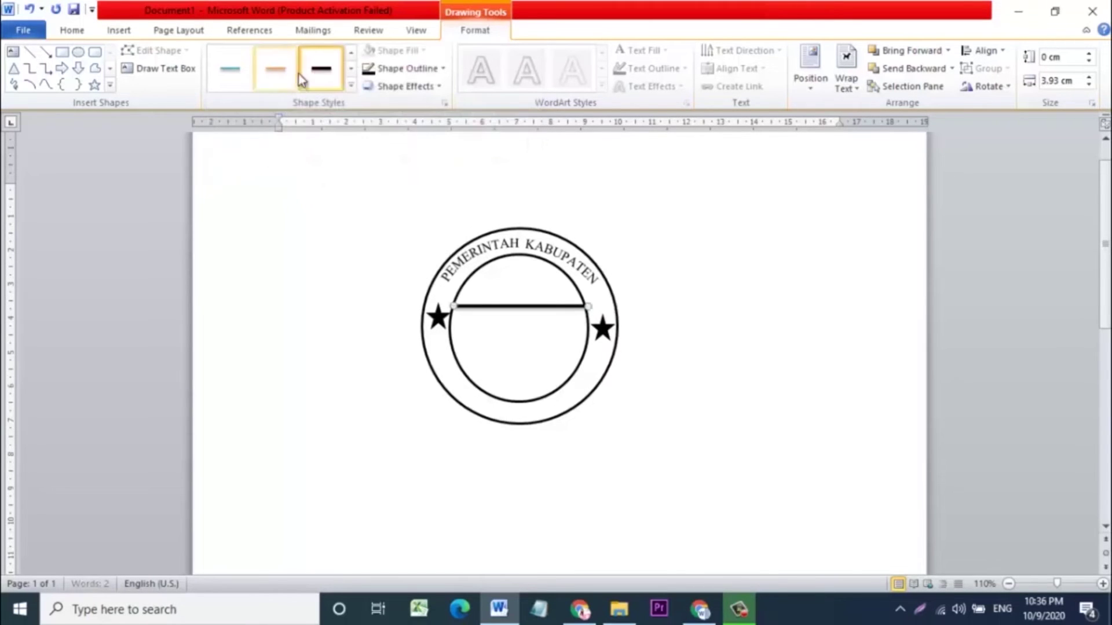
pyautogui.click(350, 88)
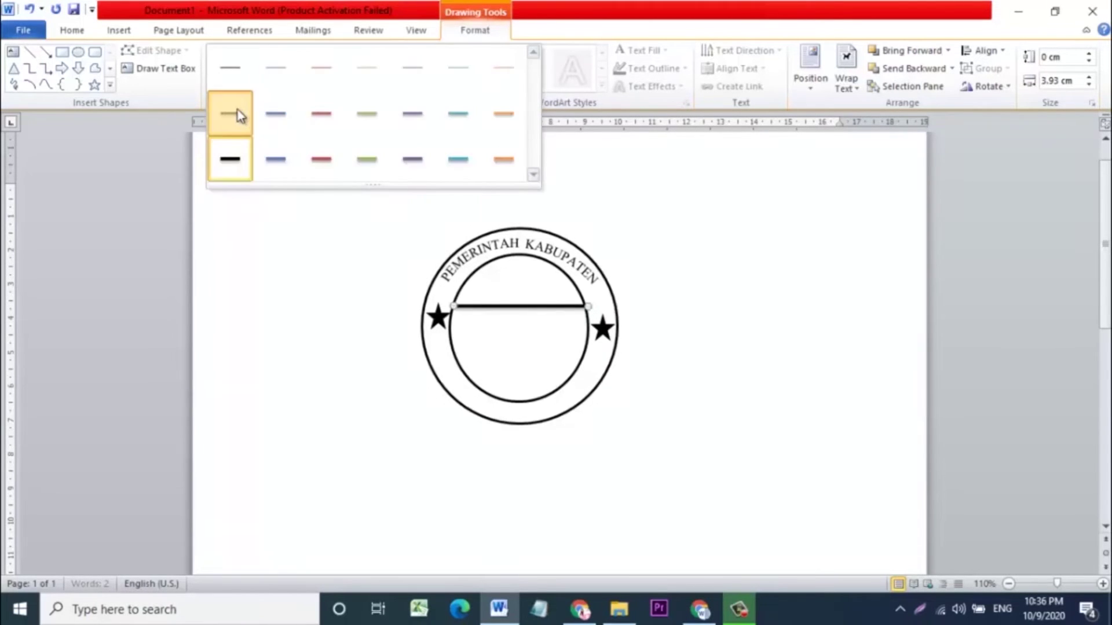
pyautogui.click(237, 113)
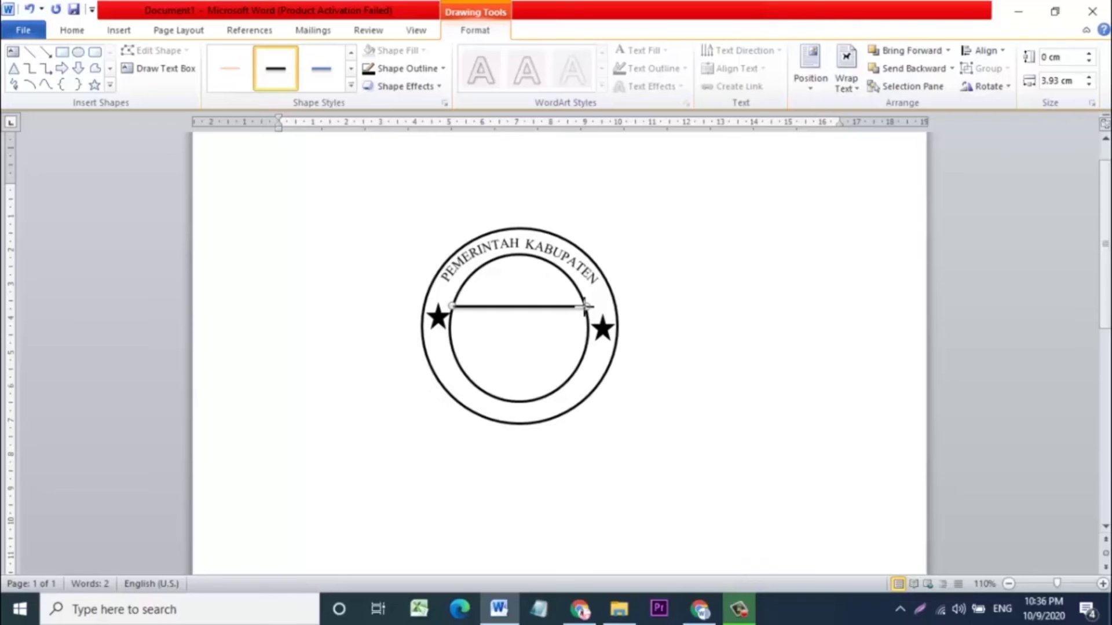
# Duplicate the line and place the copy below it as a parallel bar
pyautogui.click(683, 295)
pyautogui.click(553, 305)
pyautogui.hotkey('ctrl', 'd')
pyautogui.moveTo(538, 320); pyautogui.dragTo(521, 338)
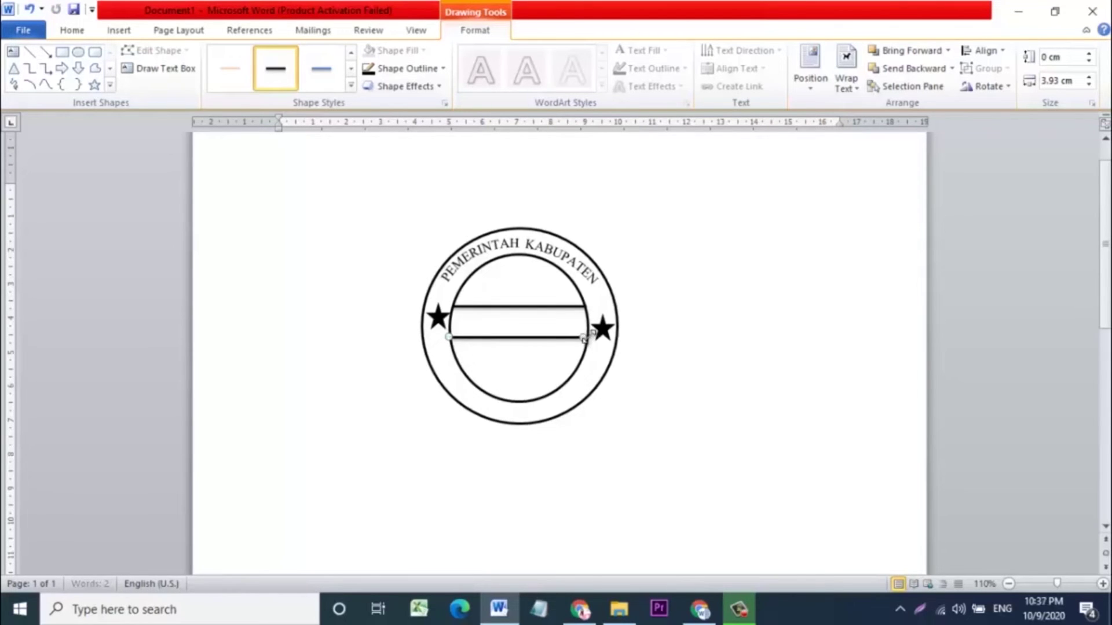
pyautogui.click(681, 318)
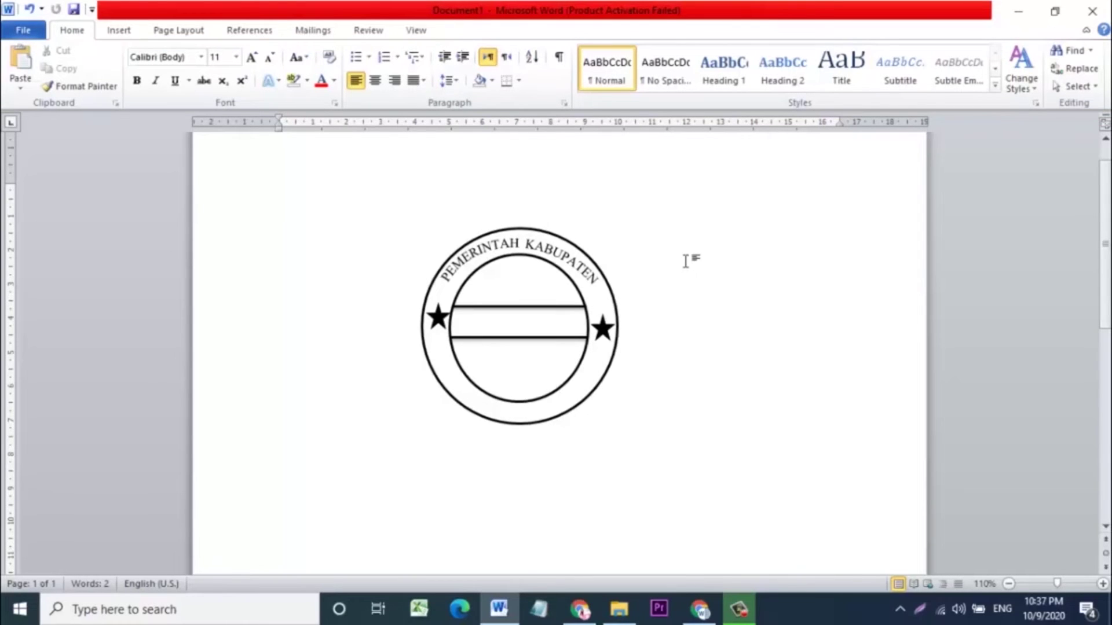
# Add a Simple Text Box above the stamp, replacing its placeholder with KECAMATAN KRISNA
pyautogui.click(115, 32)
pyautogui.click(693, 62)
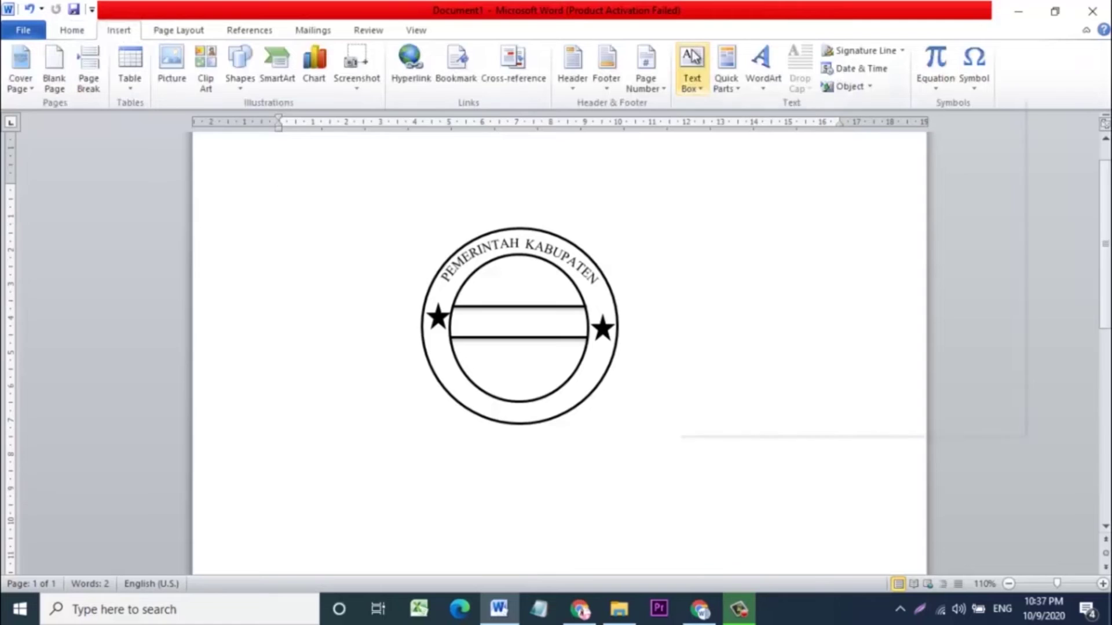
pyautogui.click(740, 168)
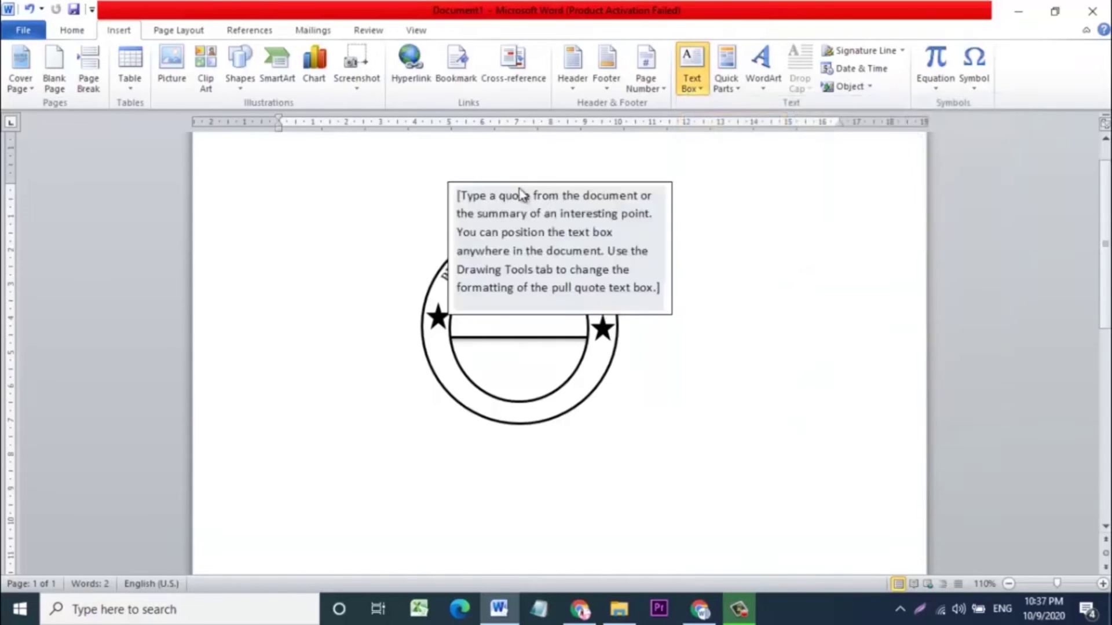
pyautogui.press('Delete')
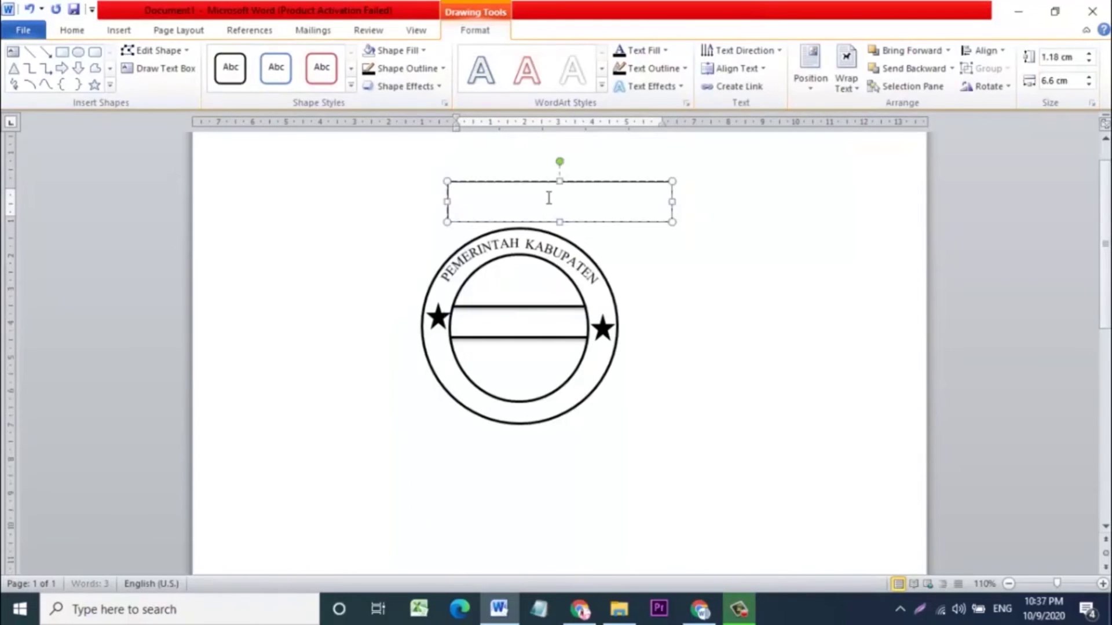
pyautogui.write('KECAMATAN ')
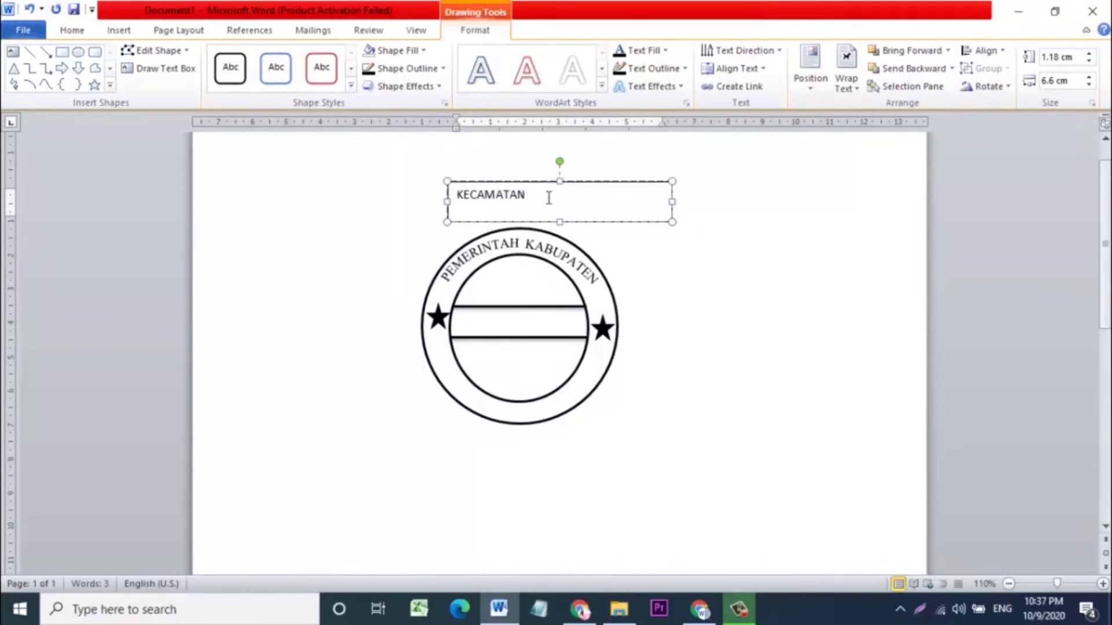
pyautogui.write('KRISNA')
pyautogui.rightClick(568, 181)
# Bend KECAMATAN KRISNA with a curved text transform, then enlarge and rotate its box over the stamp
pyautogui.click(674, 91)
pyautogui.moveTo(670, 294)
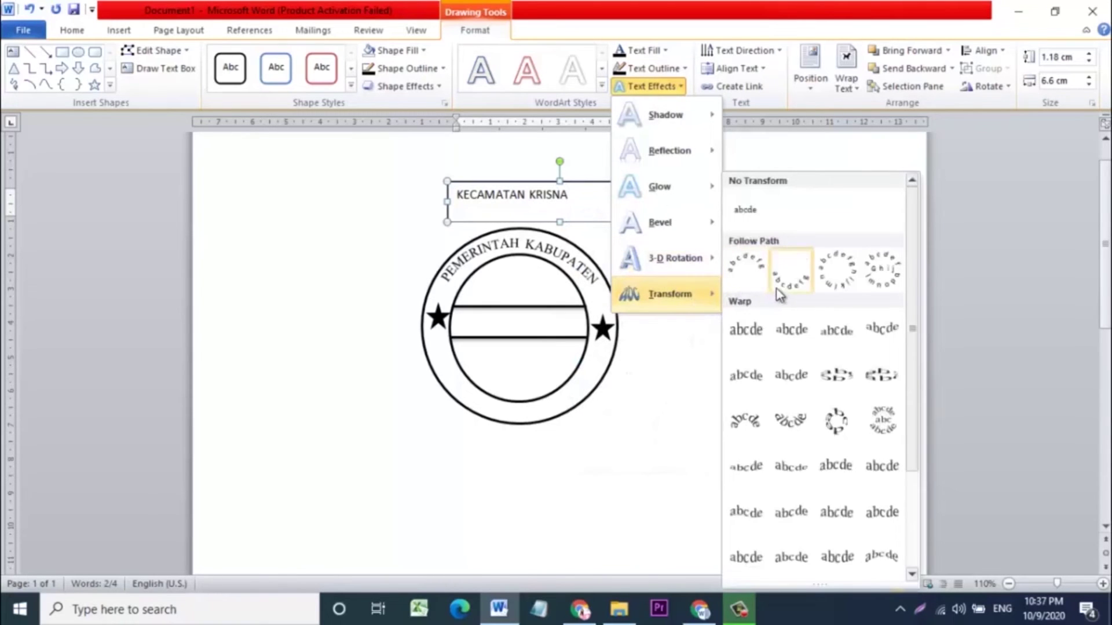
pyautogui.click(786, 284)
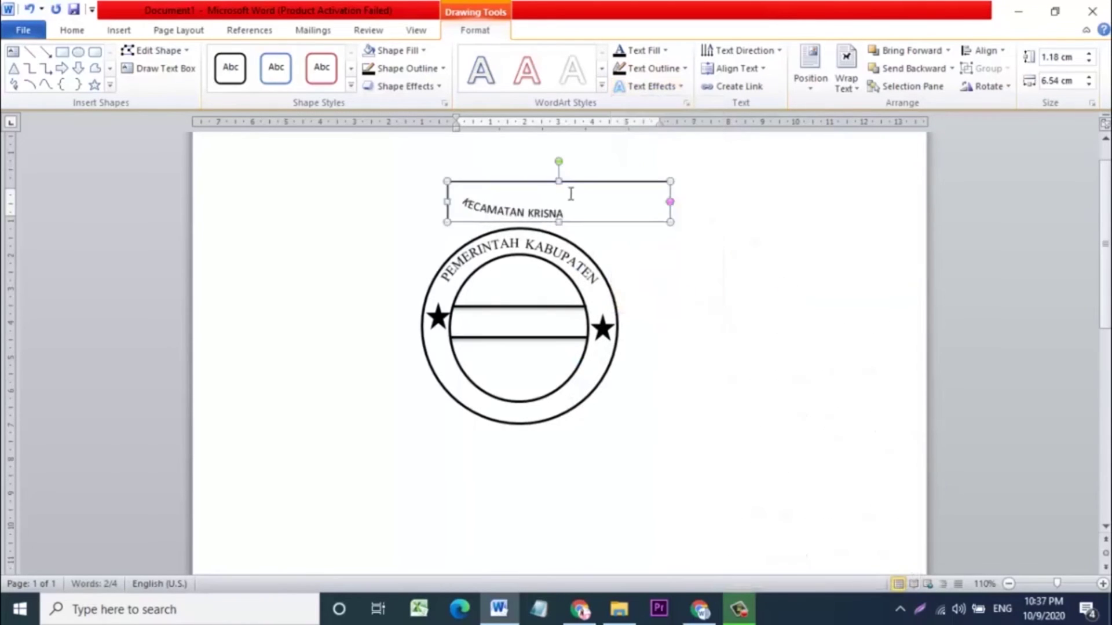
pyautogui.moveTo(557, 221); pyautogui.dragTo(558, 317)
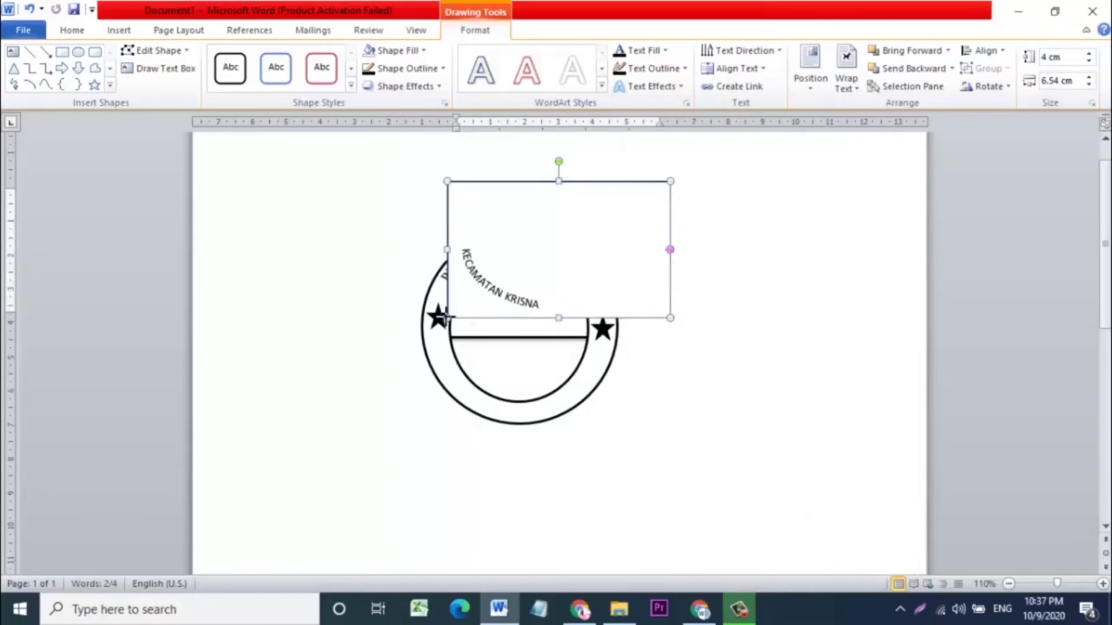
pyautogui.moveTo(439, 322); pyautogui.dragTo(433, 337)
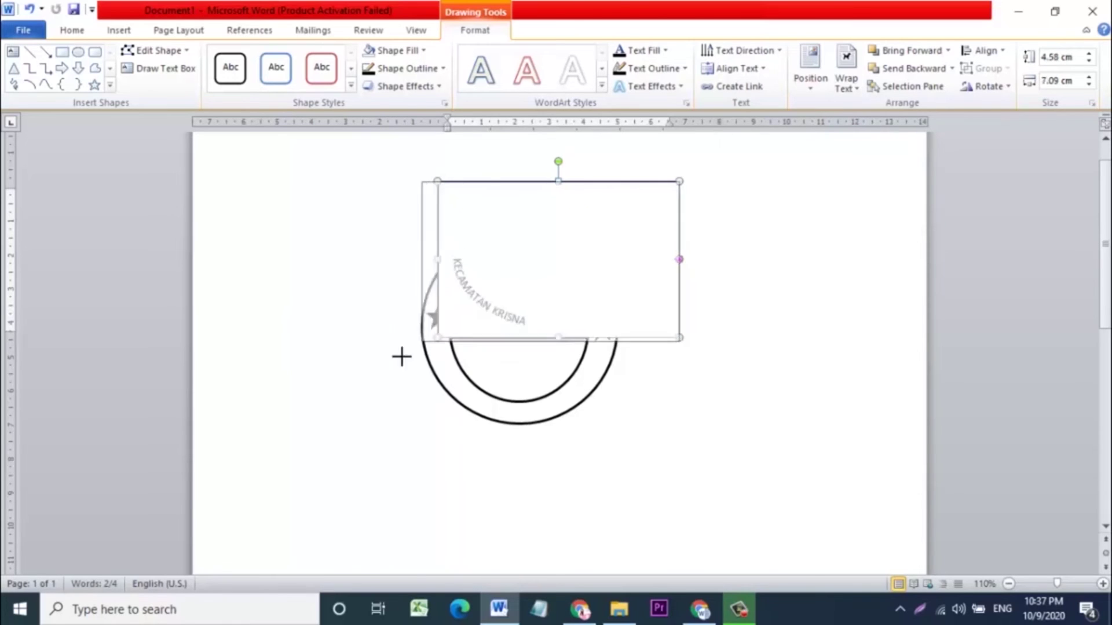
pyautogui.moveTo(436, 336); pyautogui.dragTo(399, 355)
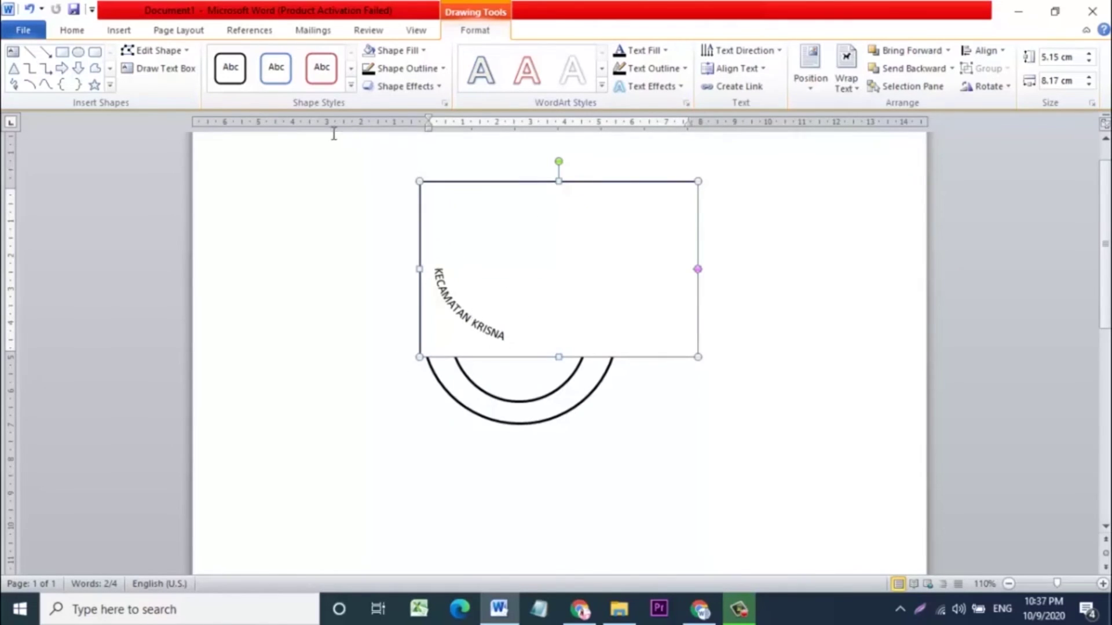
pyautogui.moveTo(558, 161); pyautogui.dragTo(521, 181)
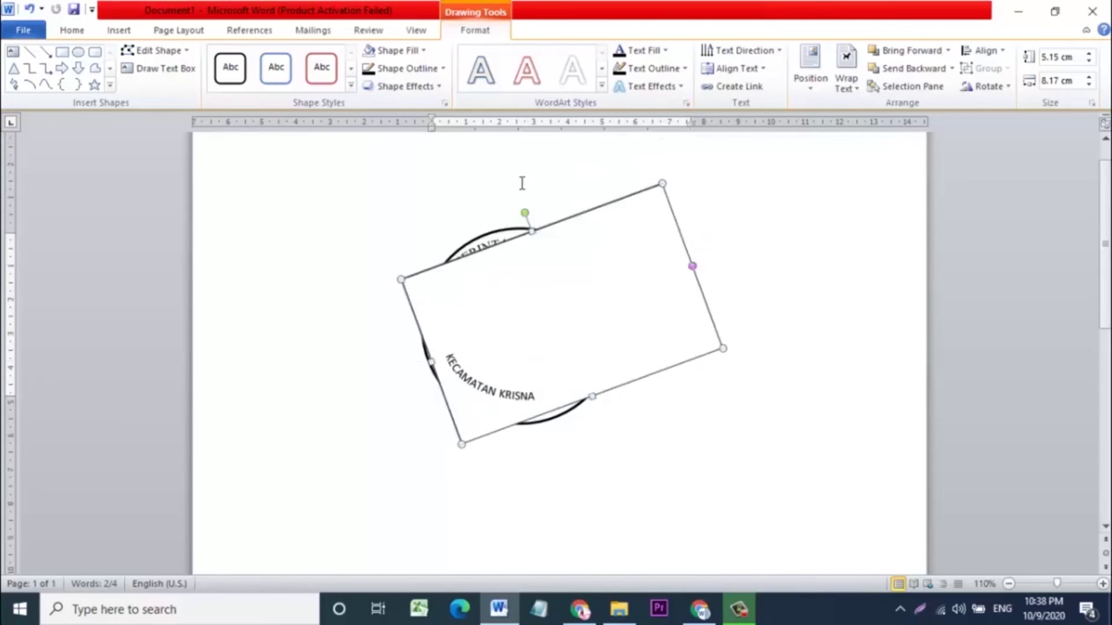
# Give the KECAMATAN KRISNA box no fill and no outline, and enlarge it to follow the lower arc
pyautogui.click(418, 53)
pyautogui.click(400, 185)
pyautogui.click(443, 68)
pyautogui.click(398, 204)
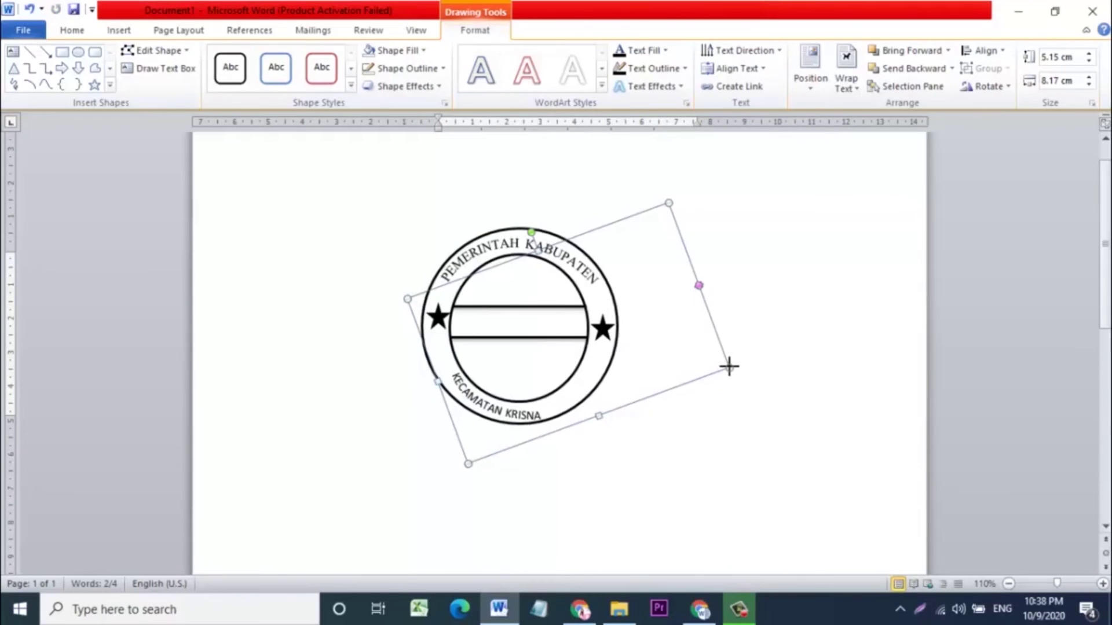
pyautogui.moveTo(728, 366); pyautogui.dragTo(757, 355)
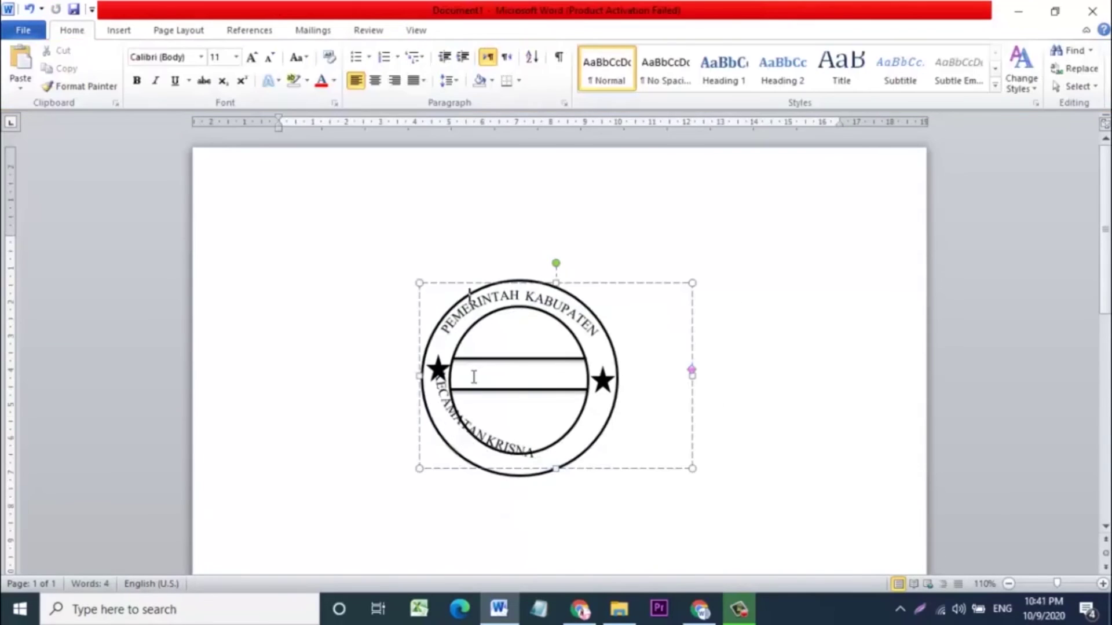
# Select and deselect the curved text box twice to check the KECAMATAN KRISNA lettering
pyautogui.click(474, 377)
pyautogui.click(337, 217)
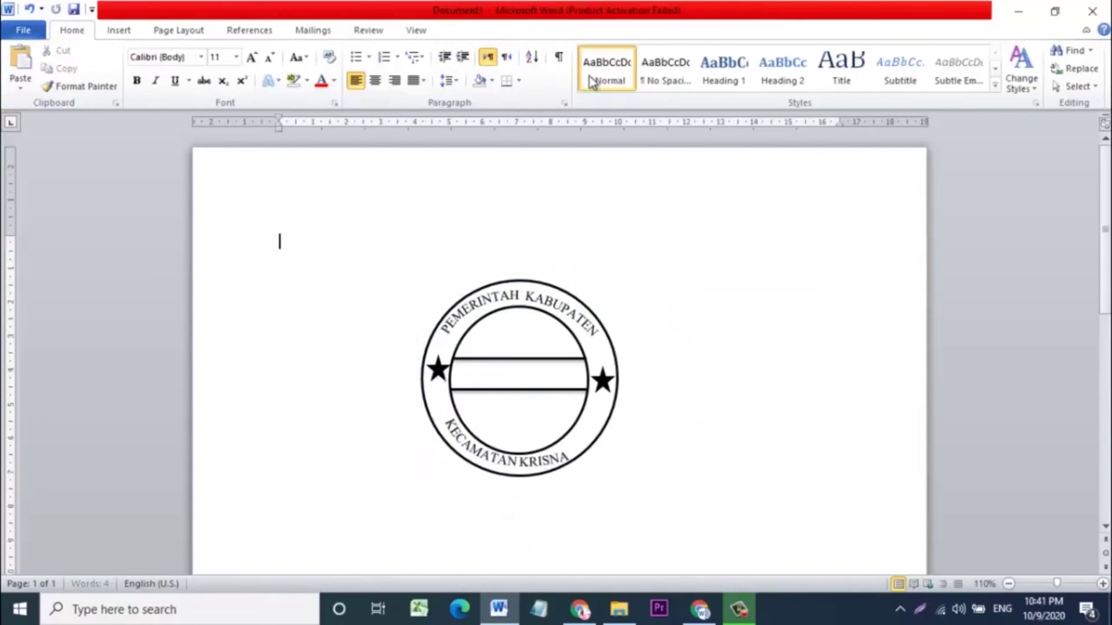
pyautogui.click(474, 377)
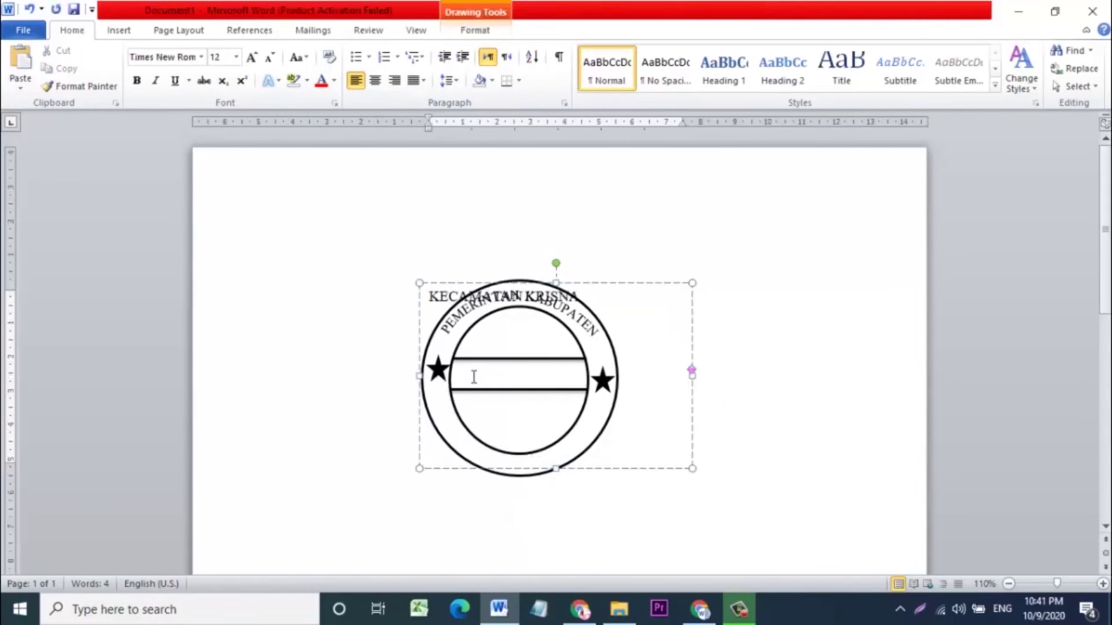
pyautogui.click(338, 217)
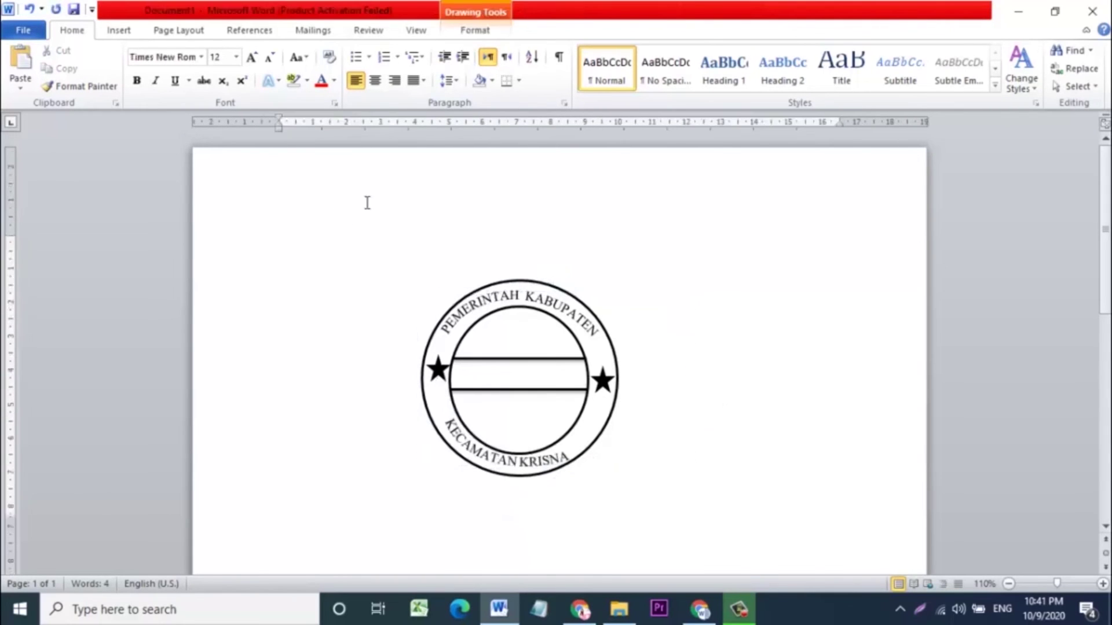
pyautogui.click(133, 30)
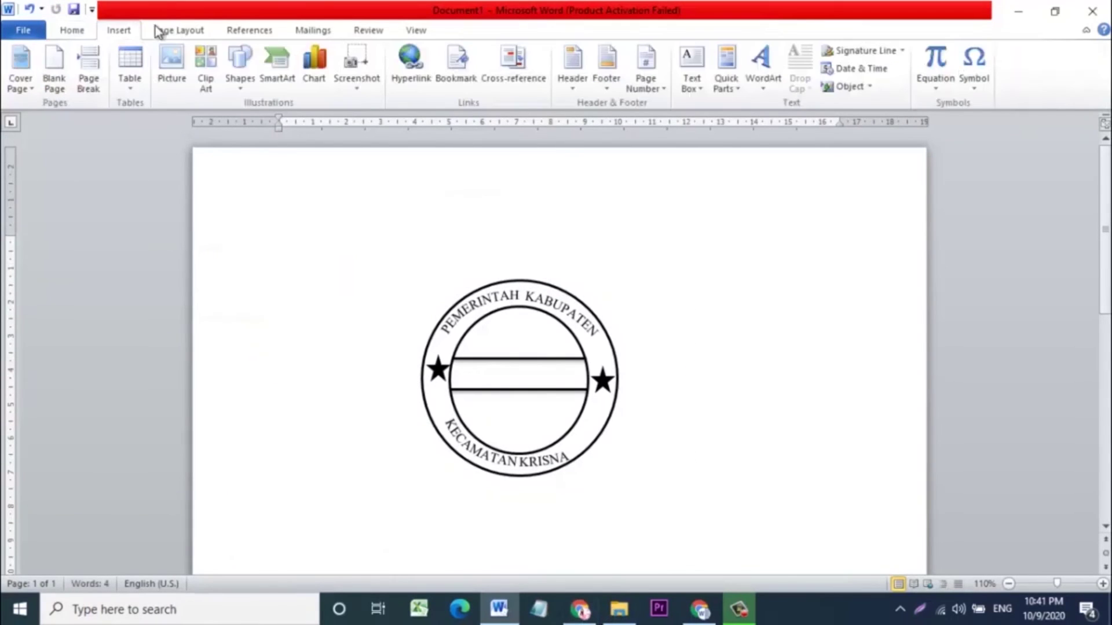
pyautogui.click(693, 66)
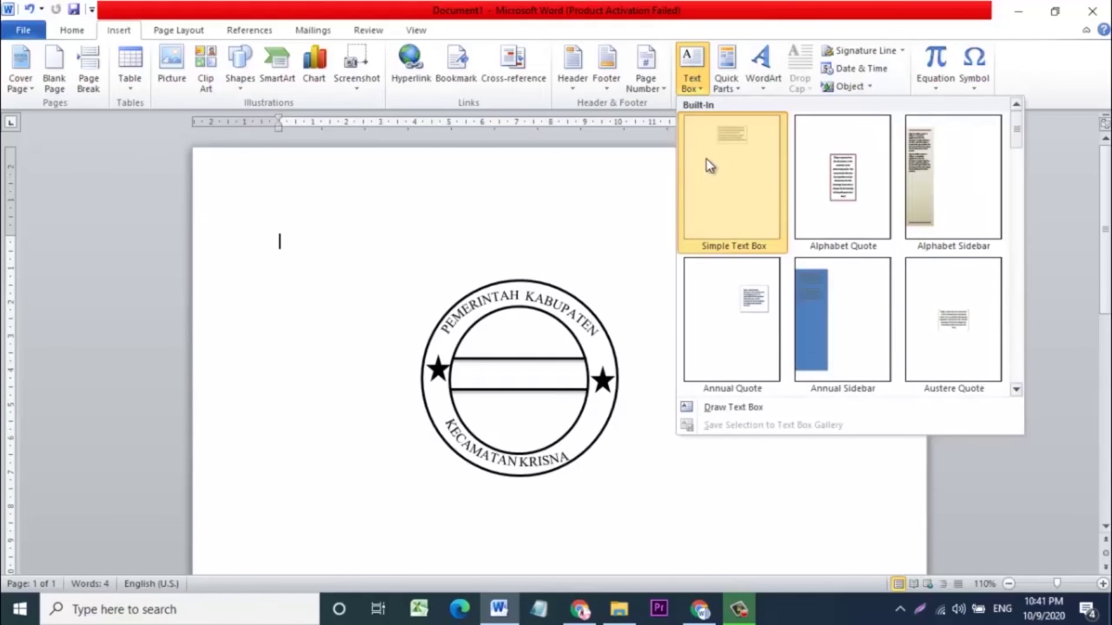
pyautogui.click(707, 159)
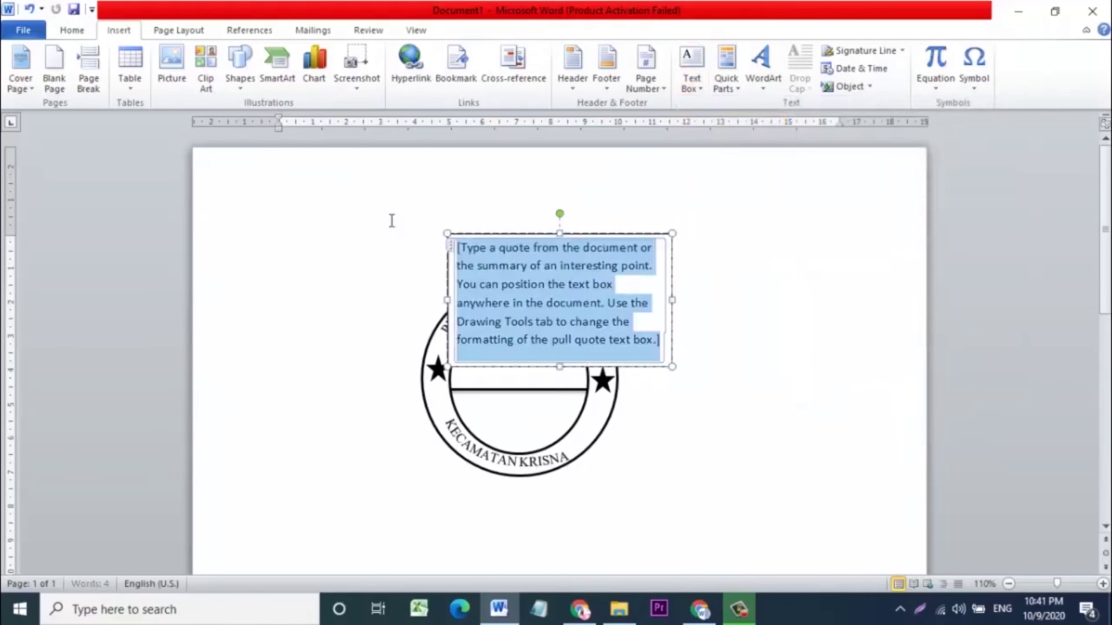
pyautogui.write('SE')
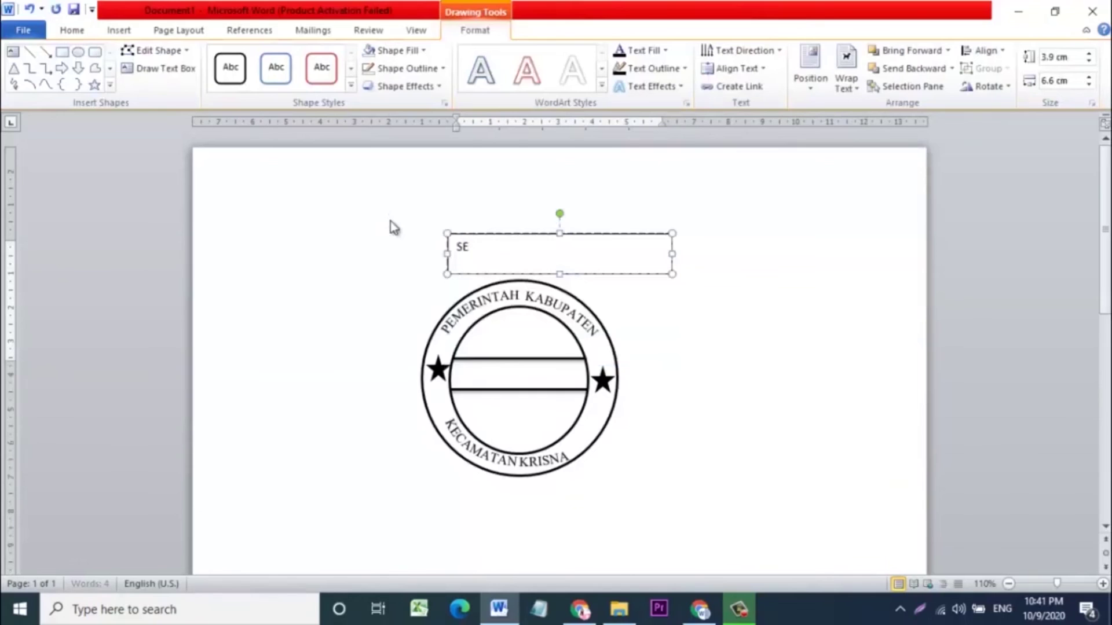
pyautogui.write('TIA AJ')
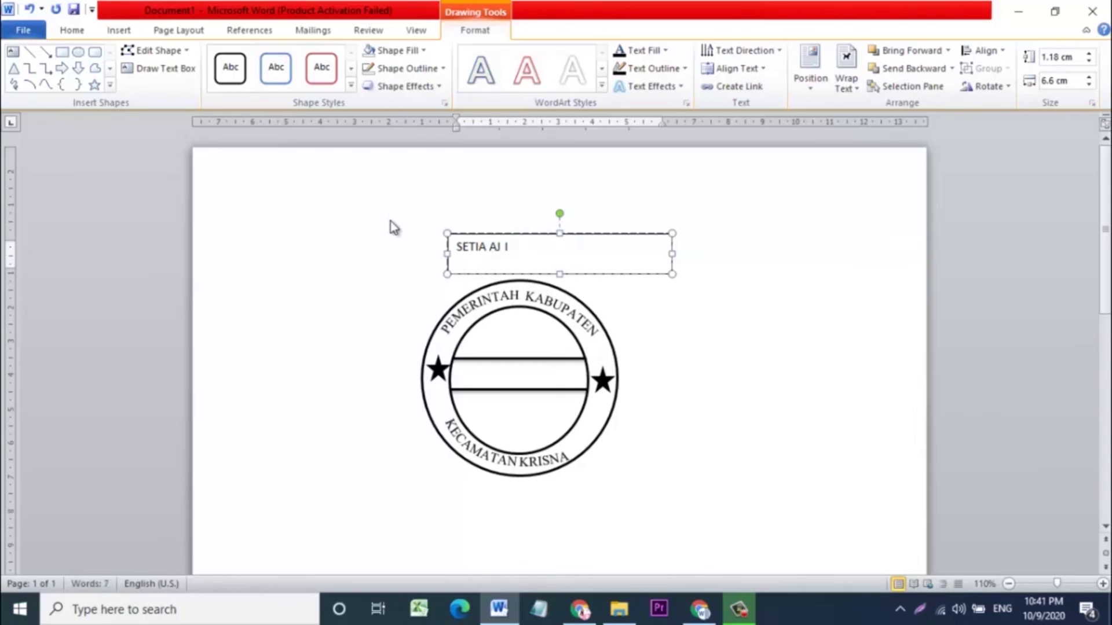
pyautogui.write('I')
pyautogui.press('space')
pyautogui.press('Left')
pyautogui.press('Left')
pyautogui.press('space')
pyautogui.press('Left')
pyautogui.press('Left')
pyautogui.press('space')
pyautogui.press('Left')
pyautogui.press('Left')
pyautogui.press('space')
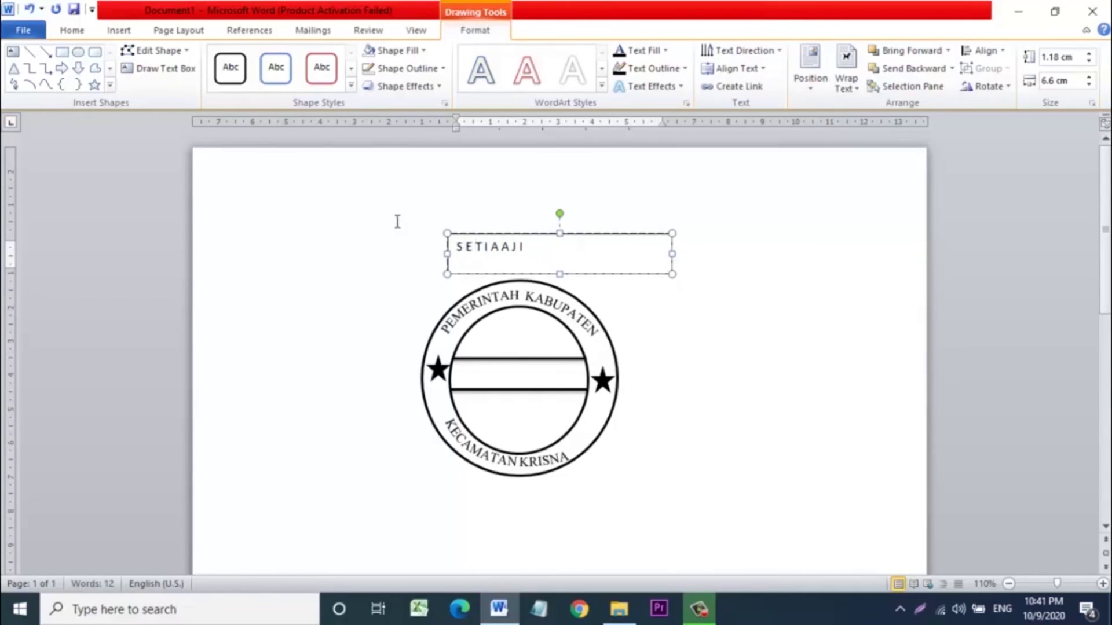
pyautogui.hotkey('ctrl', 'a')
pyautogui.click(72, 29)
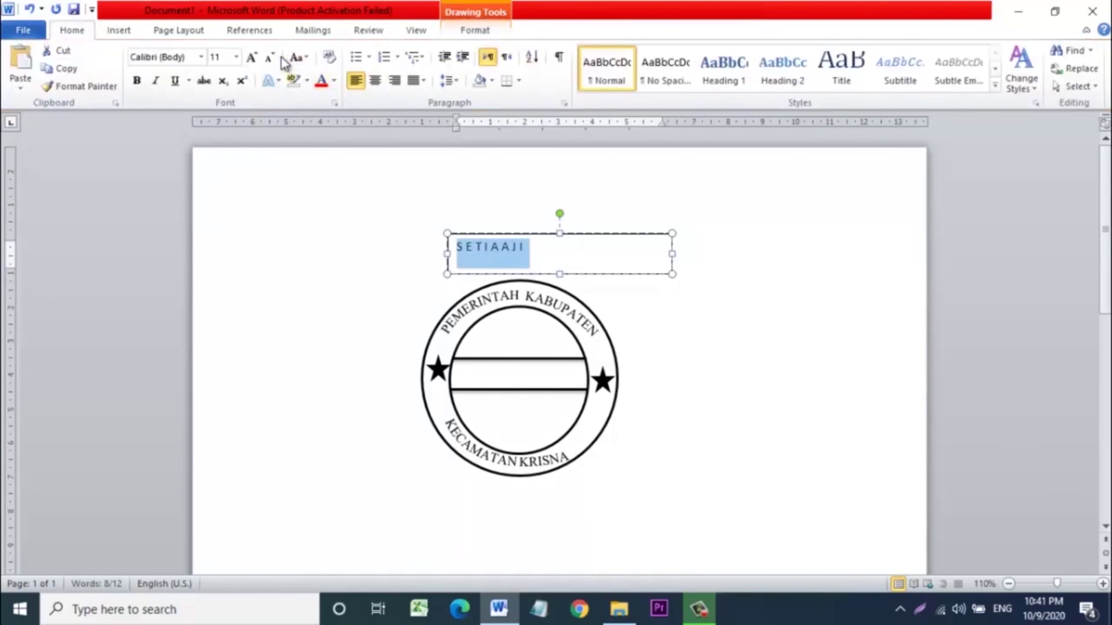
# Make the name bold Times New Roman 12 and move its box onto the stamp's centre band
pyautogui.click(237, 57)
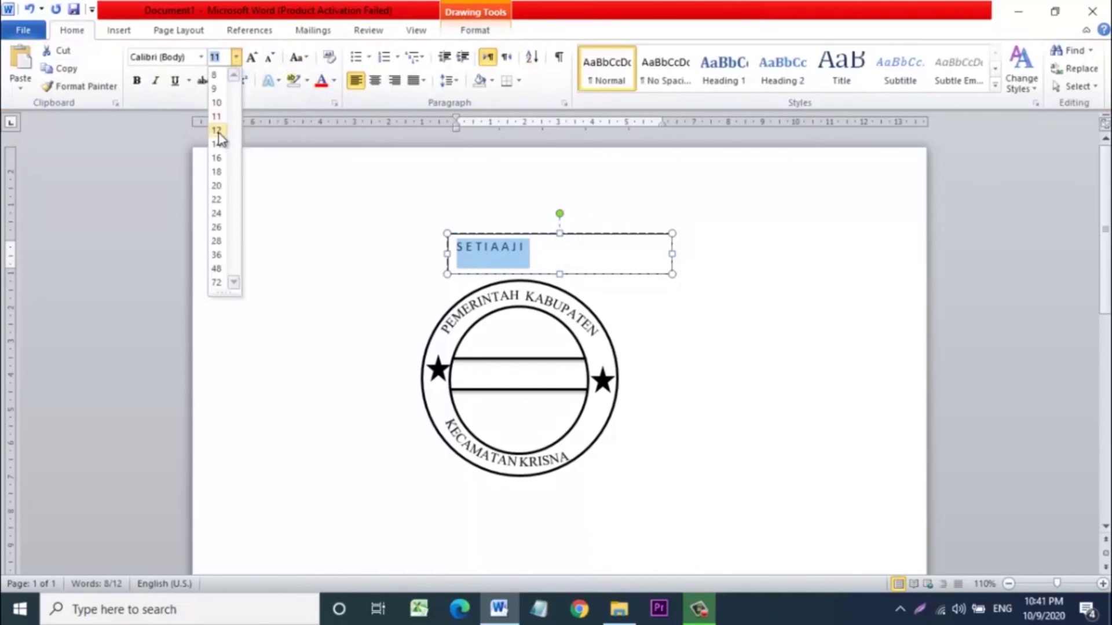
pyautogui.click(217, 131)
pyautogui.click(162, 57)
pyautogui.write('Times New Roman')
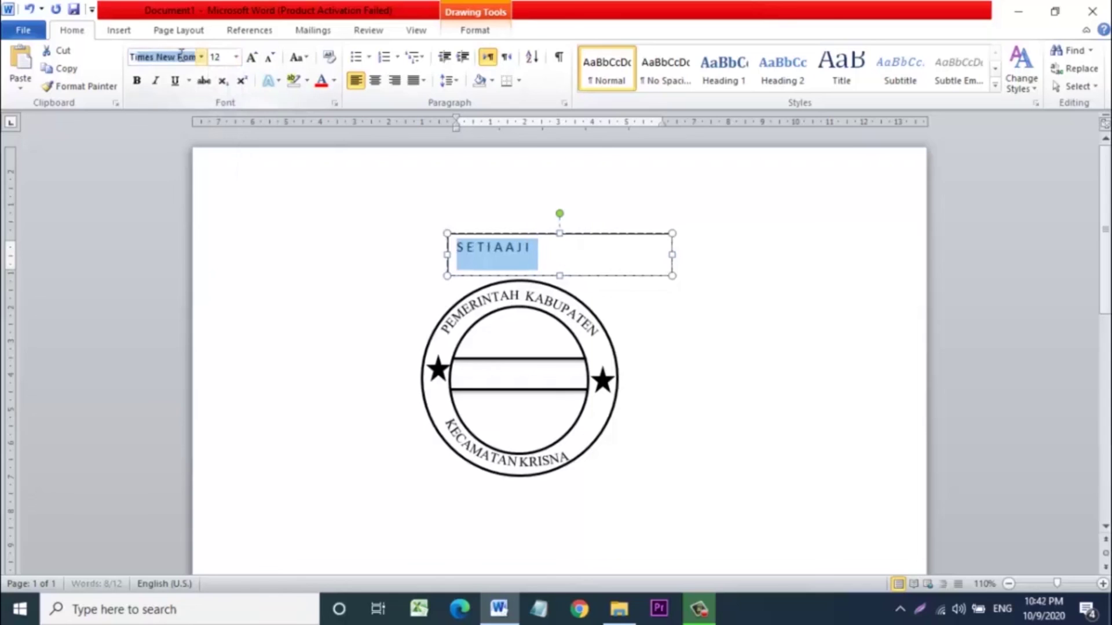
pyautogui.press('Return')
pyautogui.hotkey('ctrl', 'b')
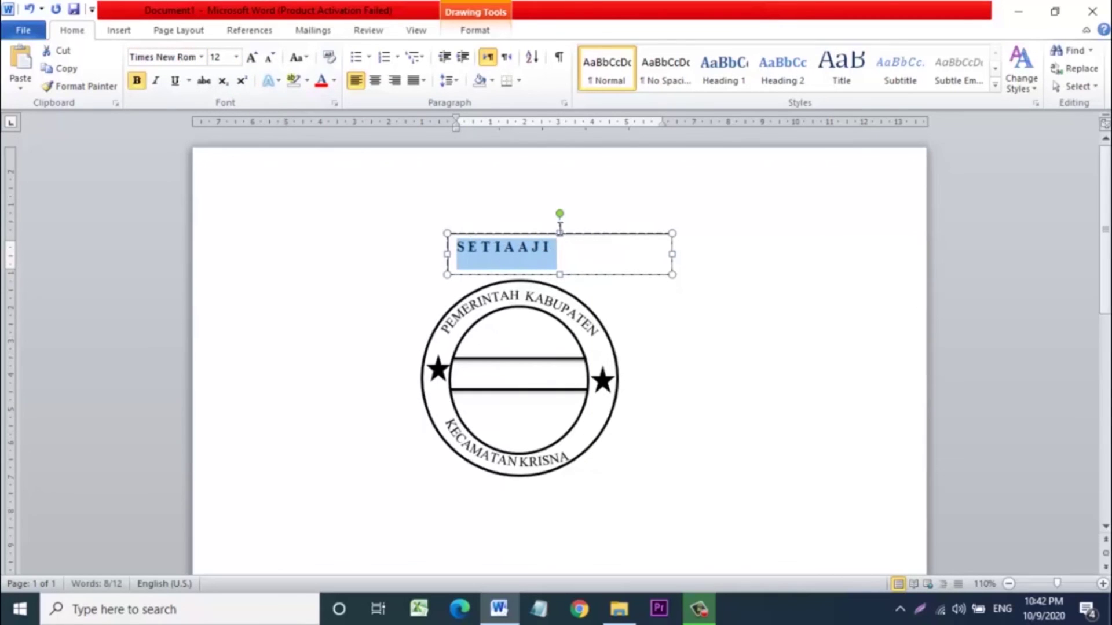
pyautogui.moveTo(556, 234); pyautogui.dragTo(553, 366)
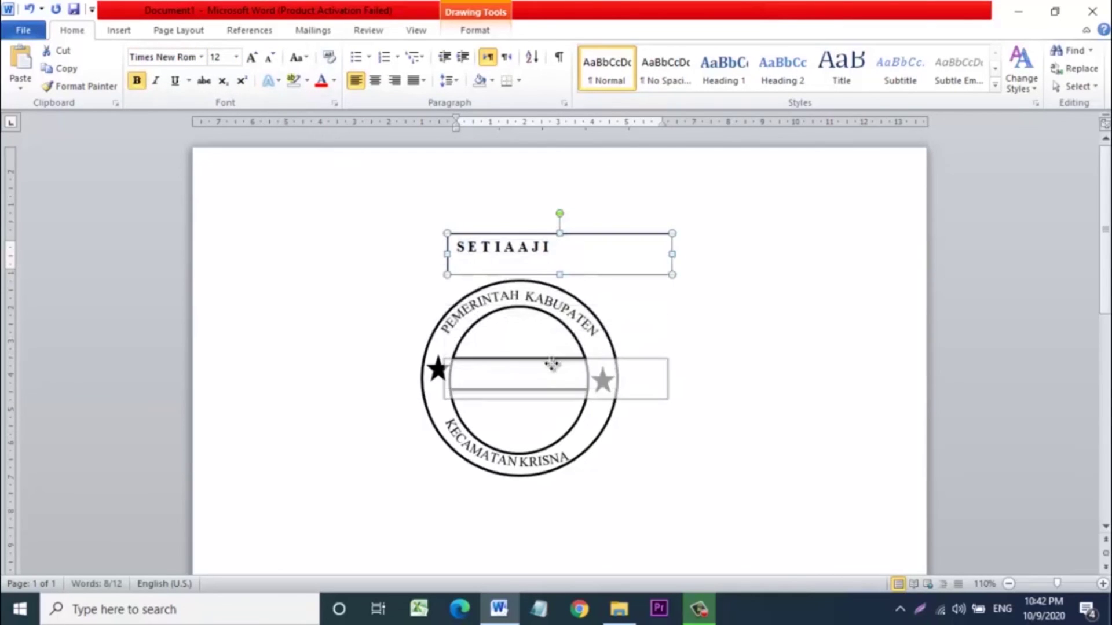
pyautogui.click(475, 30)
pyautogui.click(424, 53)
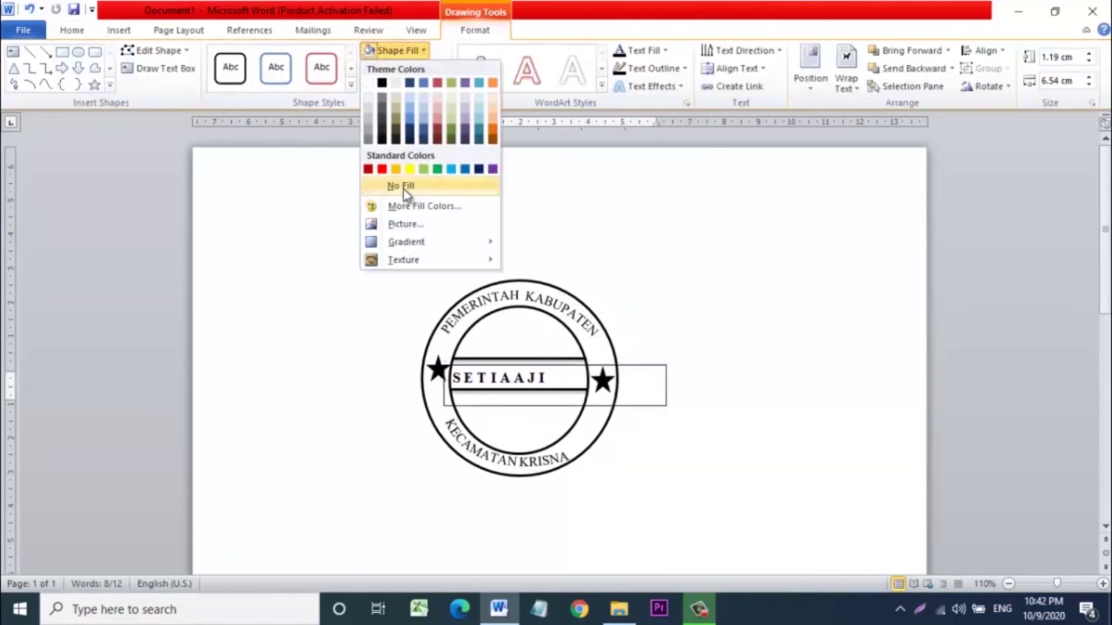
pyautogui.click(404, 190)
pyautogui.click(440, 70)
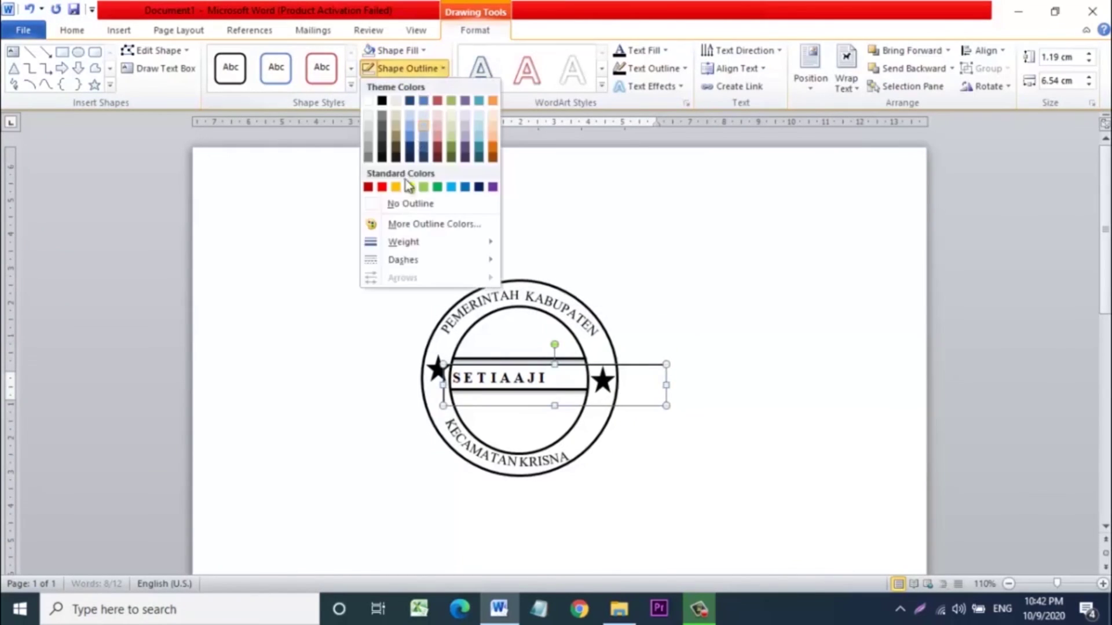
pyautogui.click(404, 206)
pyautogui.click(404, 206)
pyautogui.click(527, 373)
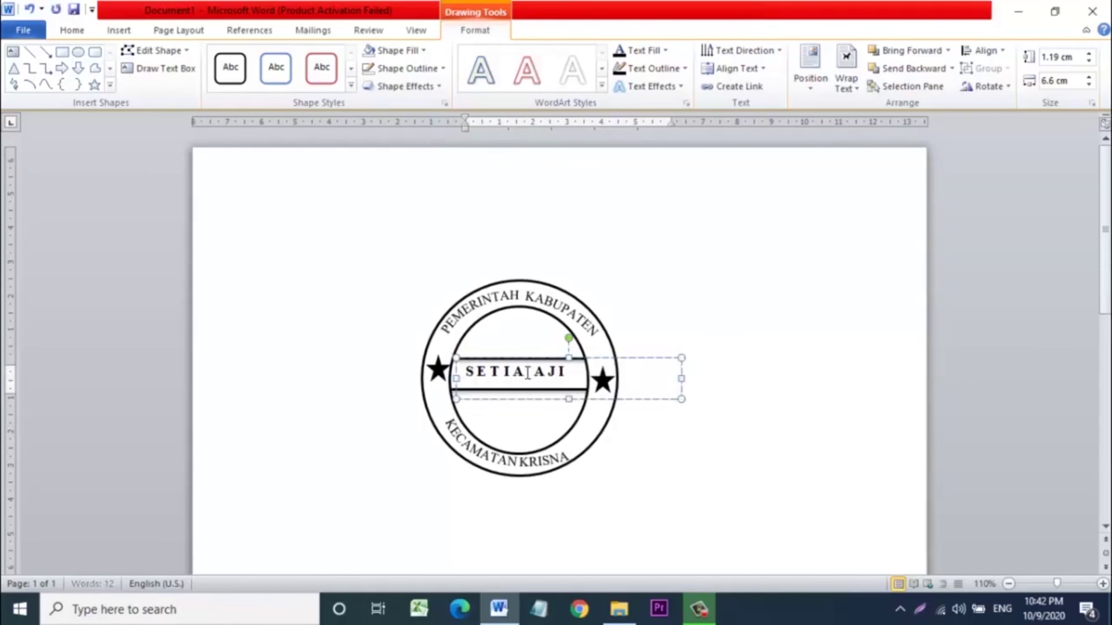
pyautogui.click(700, 271)
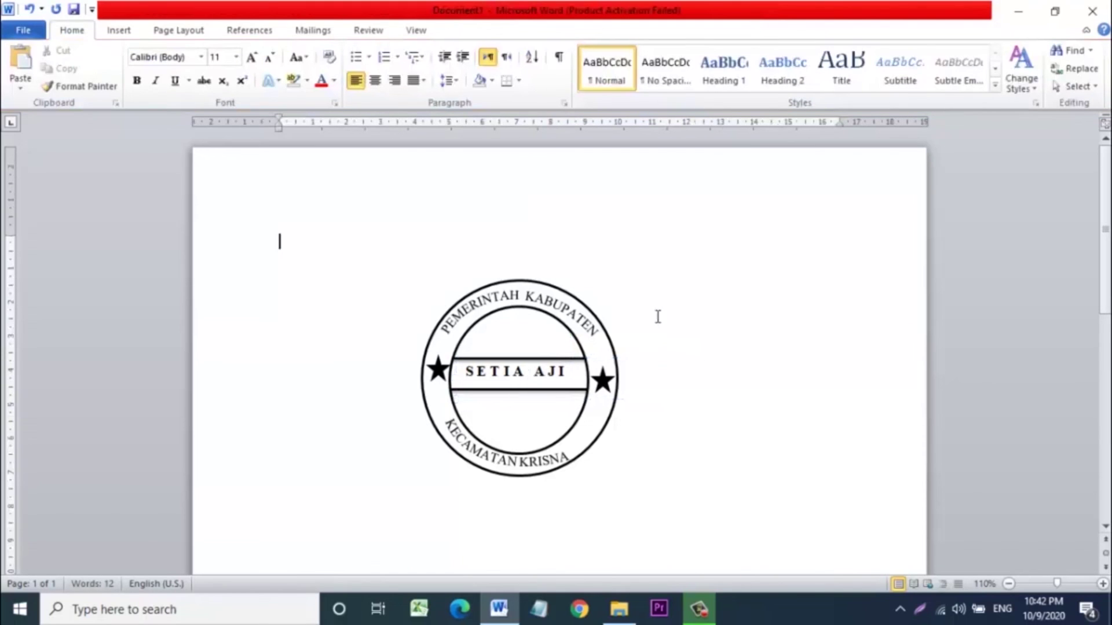
pyautogui.click(439, 370)
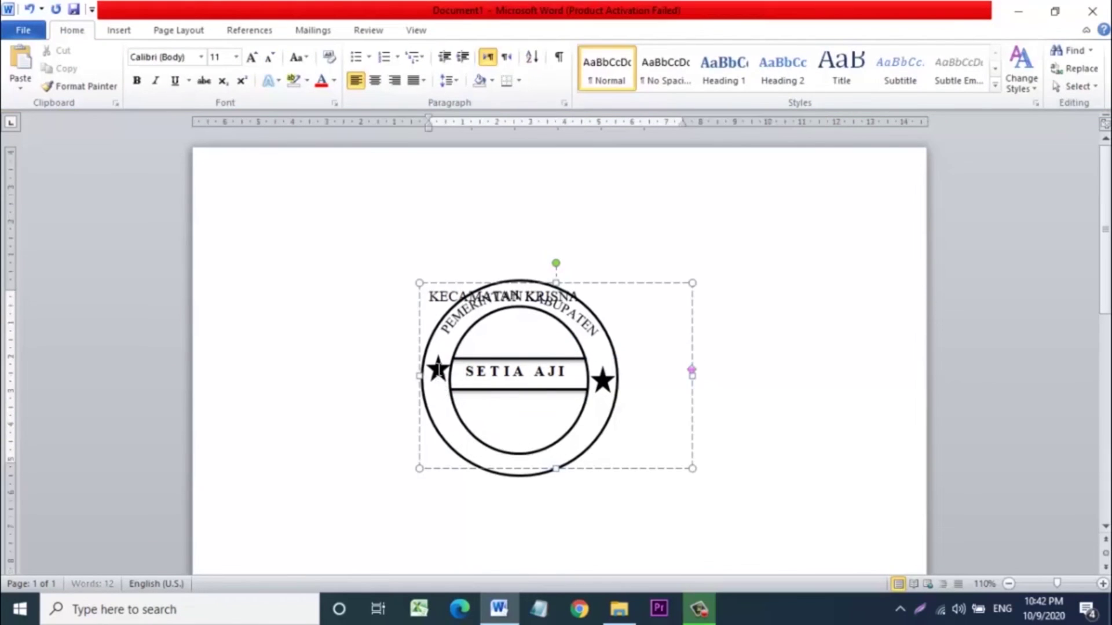
pyautogui.click(385, 367)
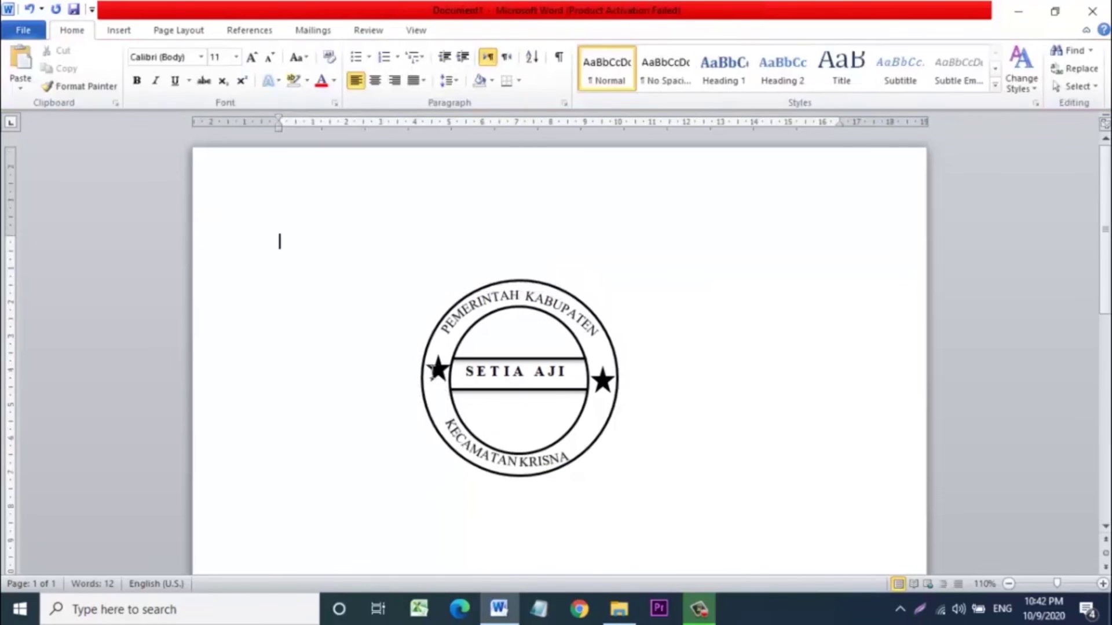
pyautogui.click(431, 366)
pyautogui.click(398, 365)
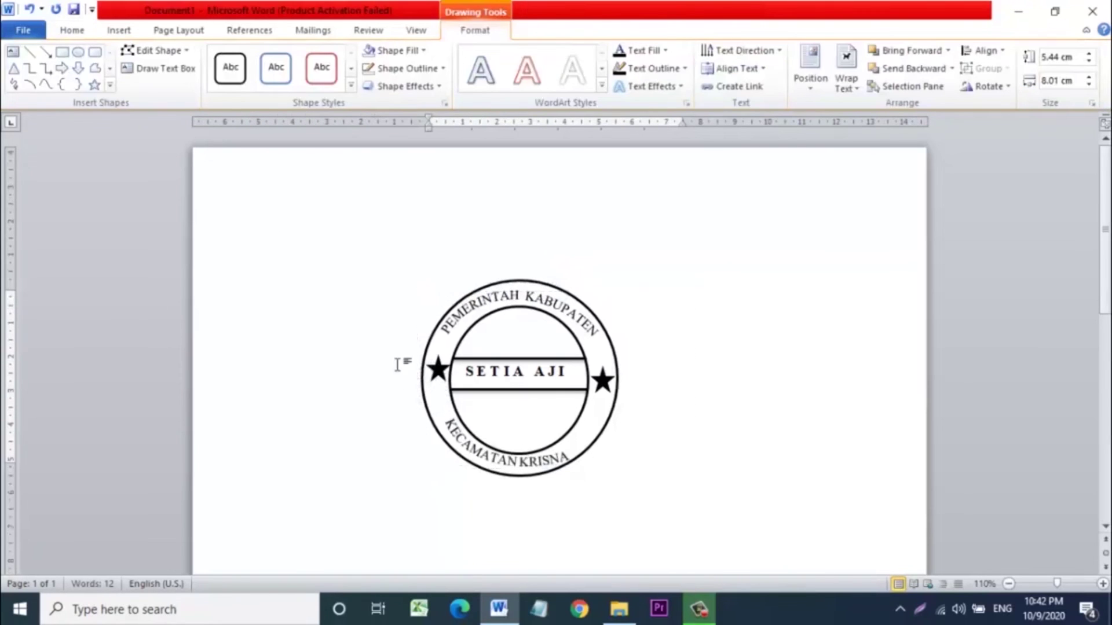